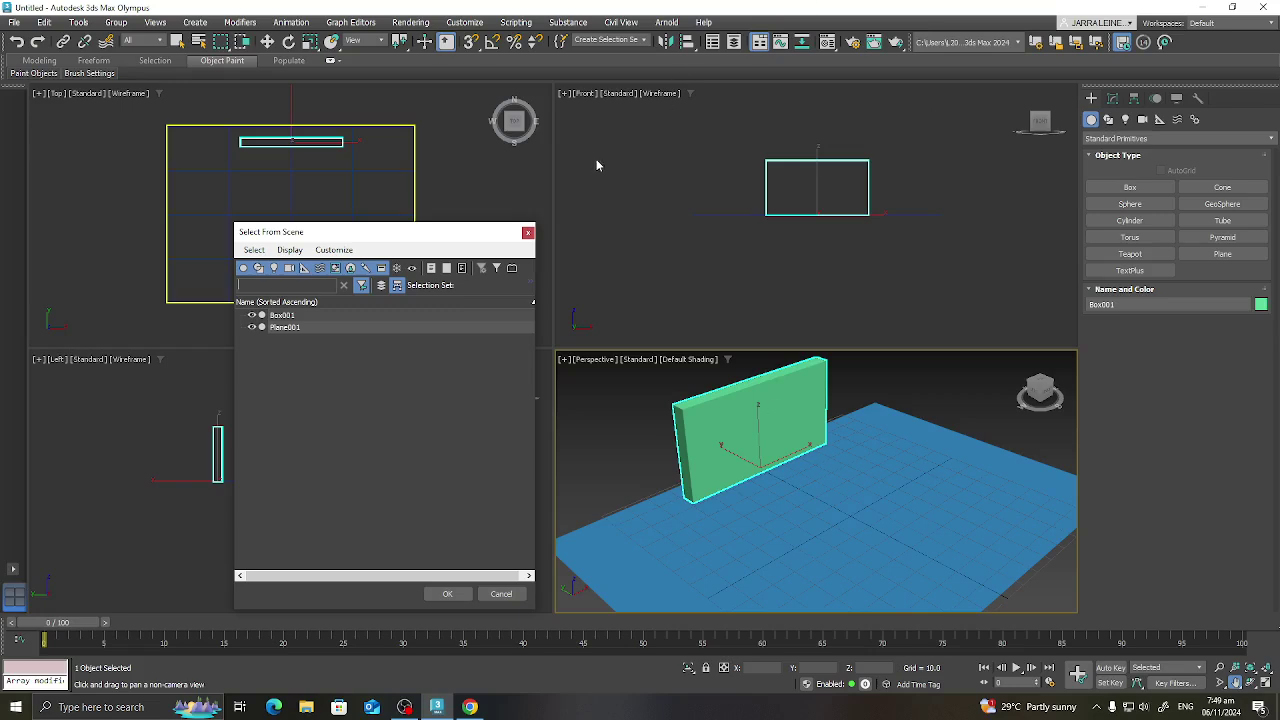
Step: Review the scene's object list entries Box001 and Plane001, and close the list without applying a selection
{"action": "left_click_drag", "start_coordinate": [370, 240], "coordinate": [380, 207]}
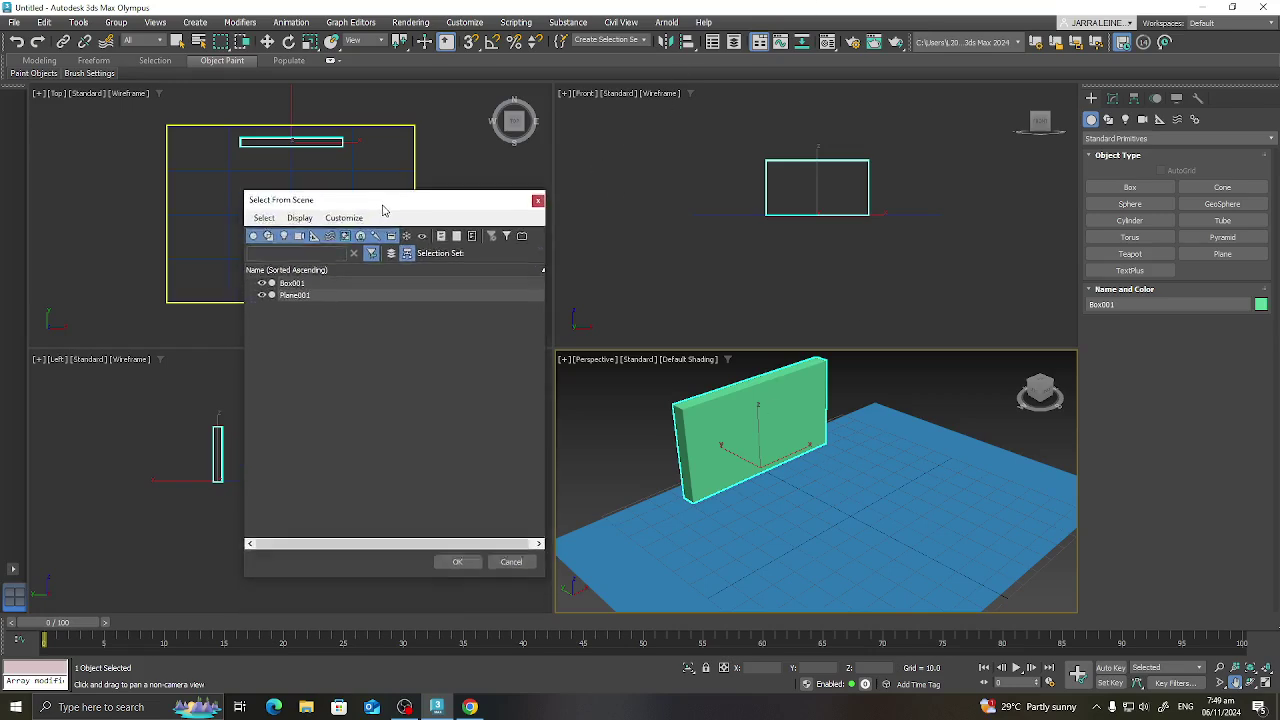
{"action": "left_click", "coordinate": [537, 201]}
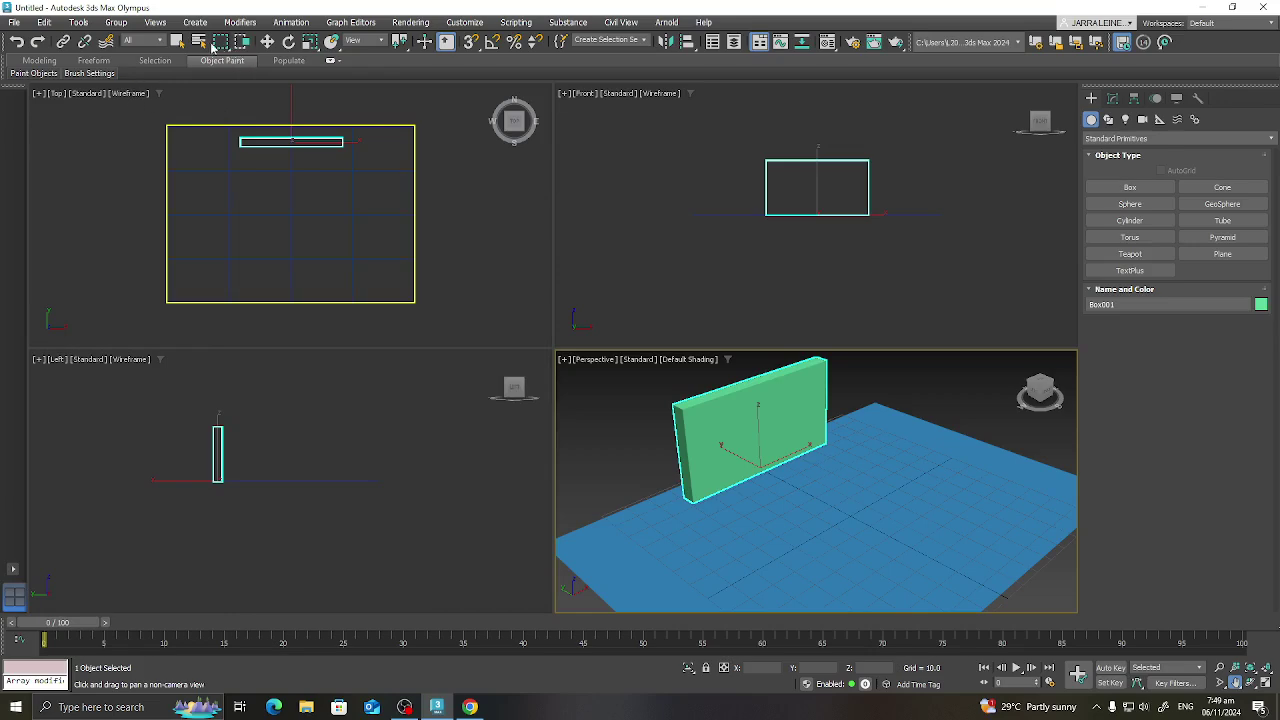
{"action": "left_click", "coordinate": [199, 42]}
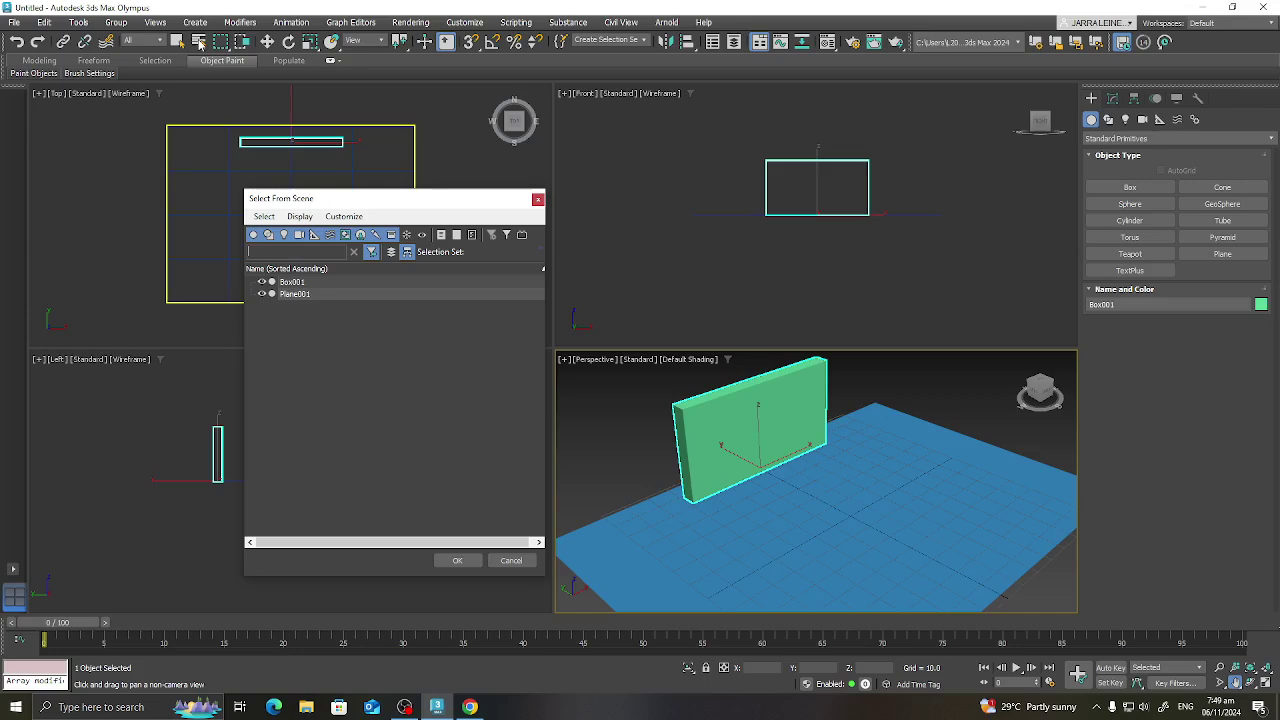
{"action": "left_click", "coordinate": [298, 283]}
{"action": "left_click", "coordinate": [298, 297]}
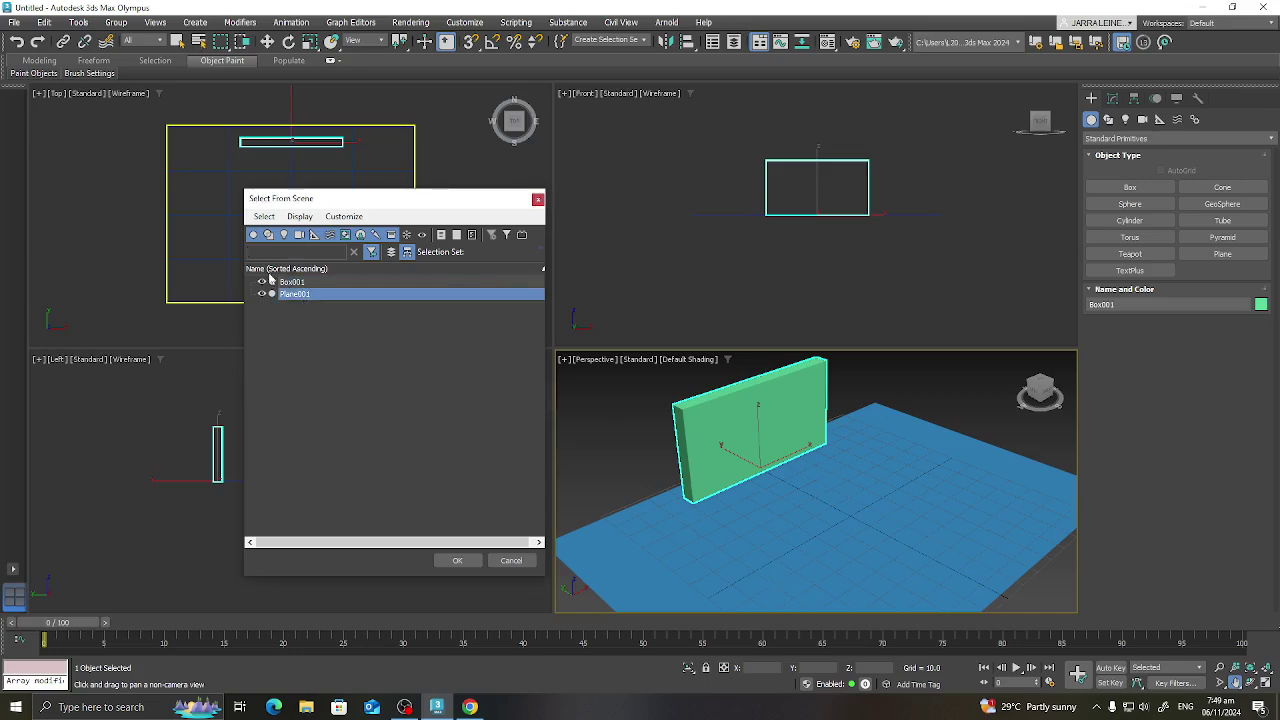
{"action": "left_click", "coordinate": [537, 201]}
{"action": "key", "text": "q"}
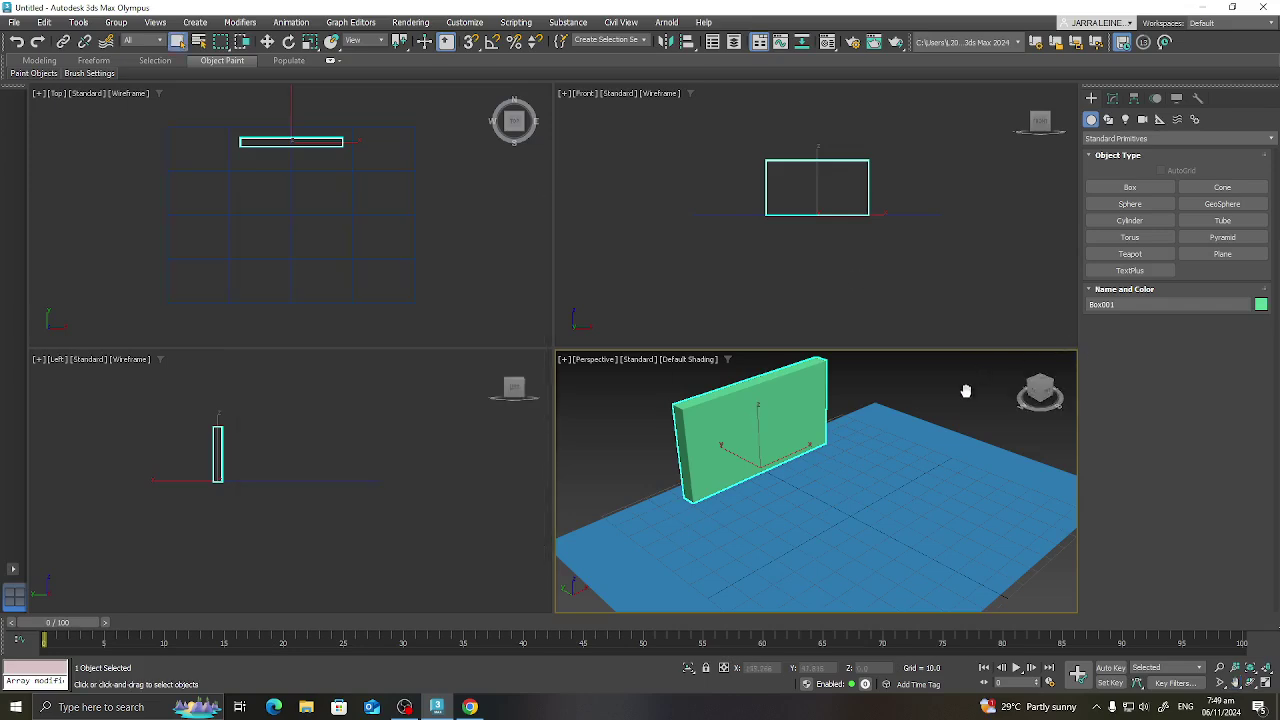
Step: Apply the Glossy Varnished Wood preset to the first material slot and assign that material to the floor plane
{"action": "left_click", "coordinate": [828, 42]}
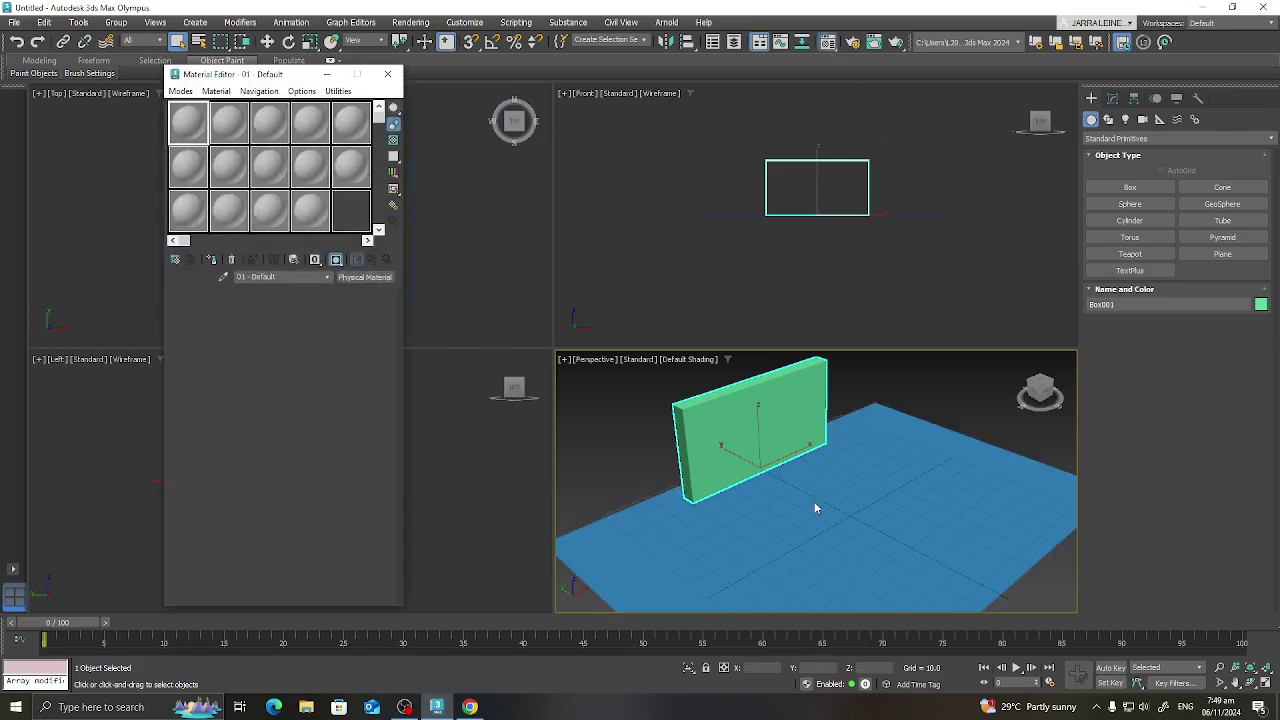
{"action": "left_click", "coordinate": [930, 440]}
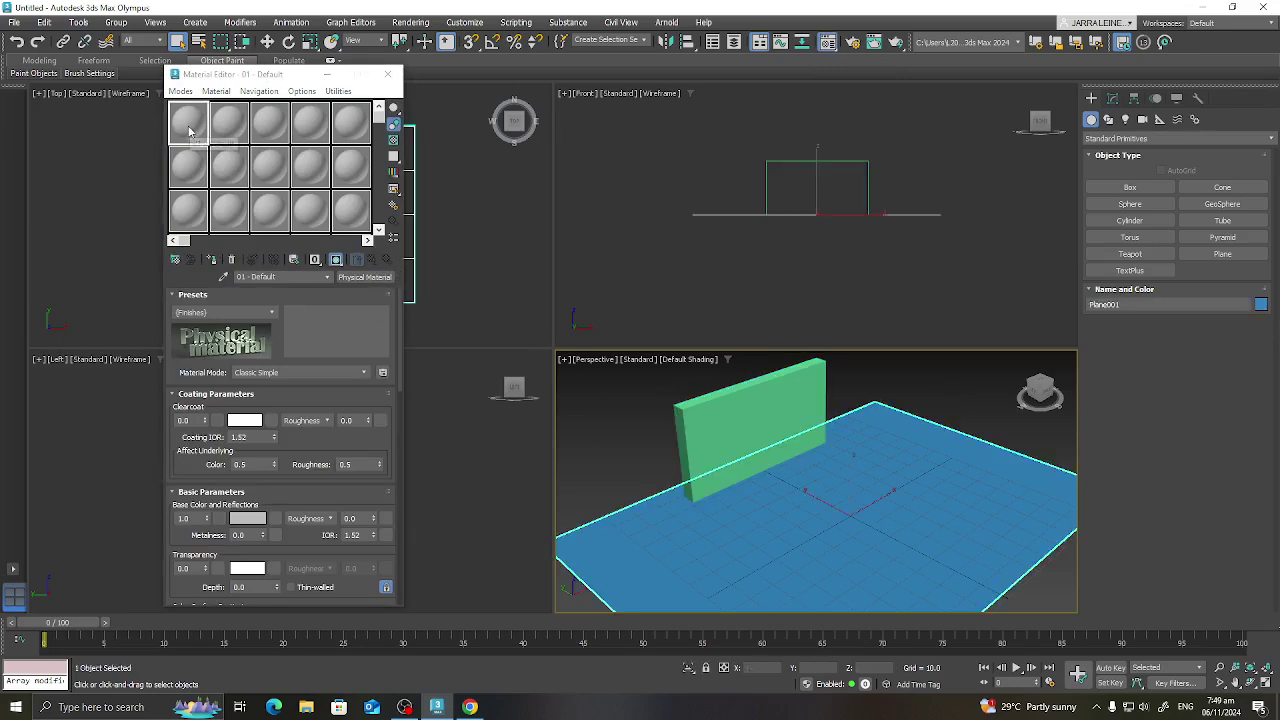
{"action": "left_click", "coordinate": [258, 314]}
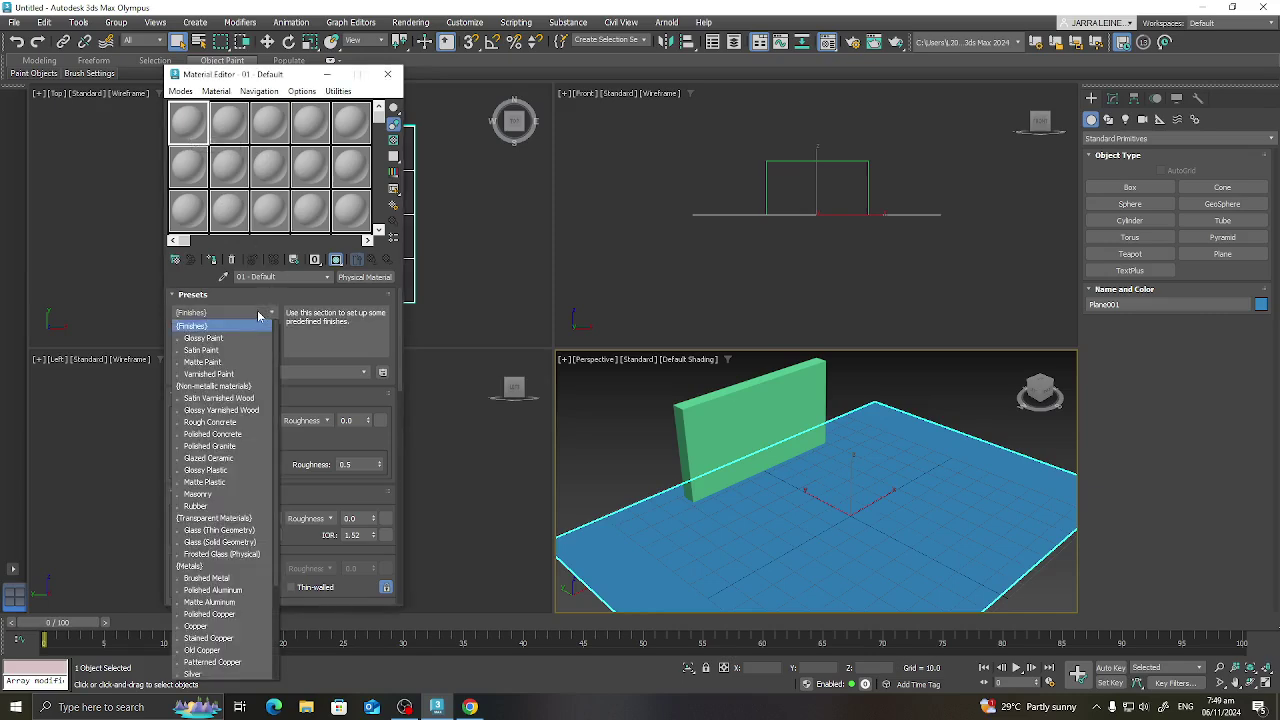
{"action": "left_click", "coordinate": [243, 411]}
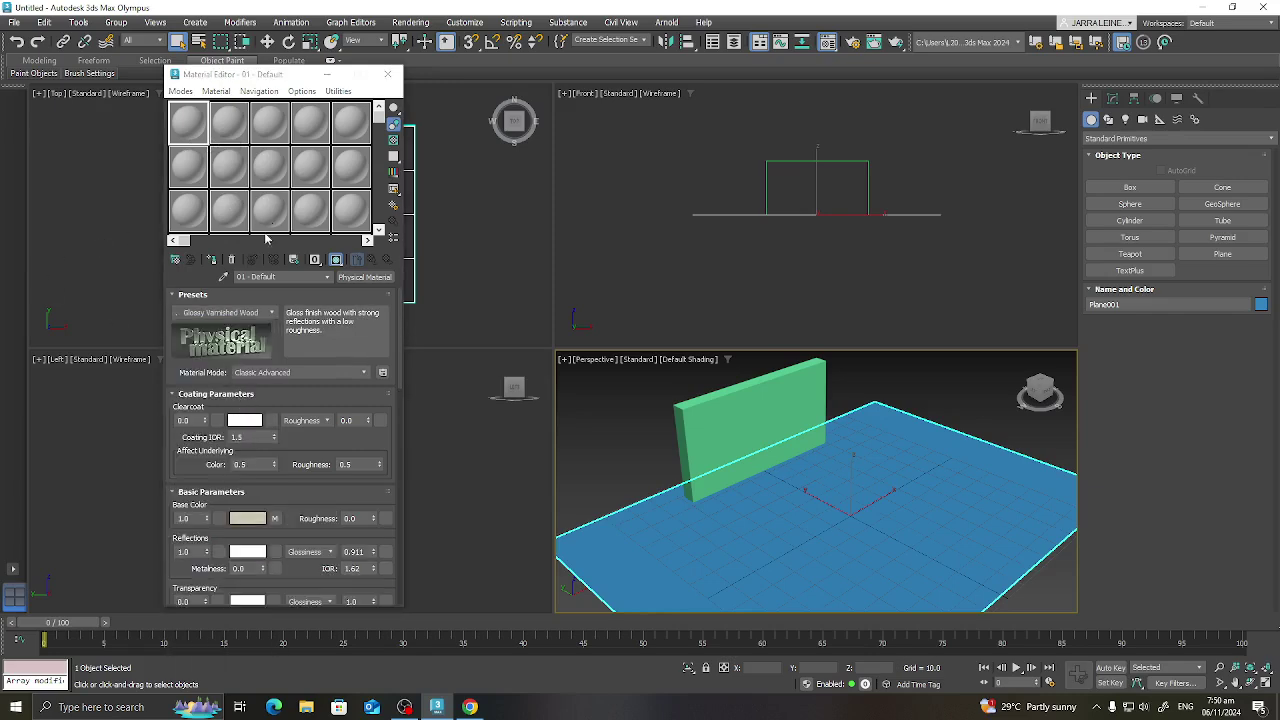
{"action": "left_click", "coordinate": [213, 262]}
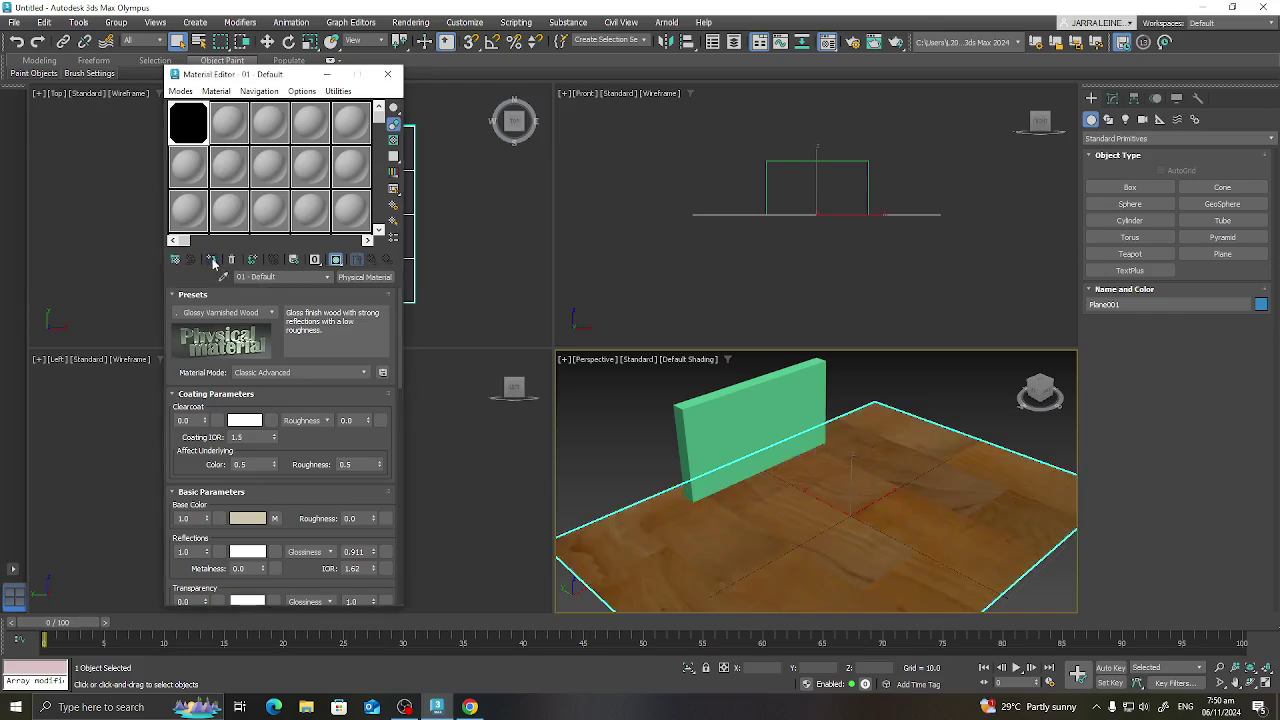
{"action": "left_click", "coordinate": [952, 385]}
Step: Select the green box and convert it to an Editable Poly
{"action": "left_click", "coordinate": [778, 422]}
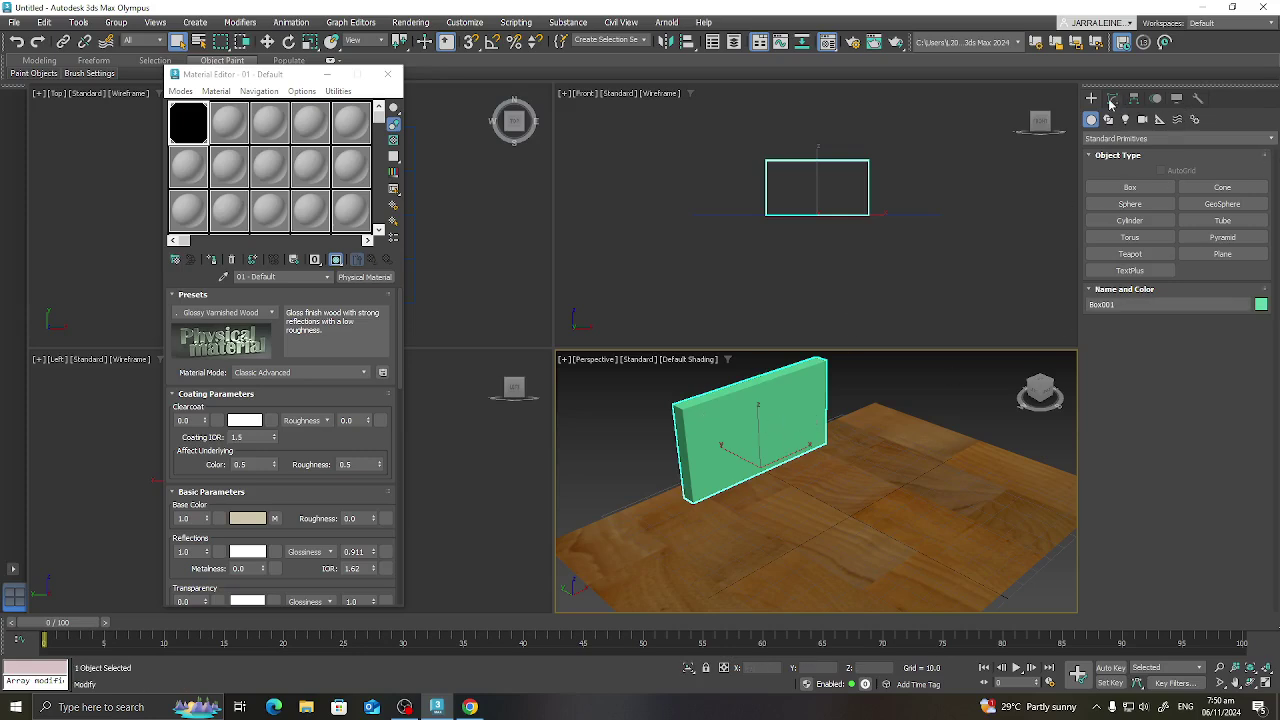
{"action": "left_click", "coordinate": [1113, 101]}
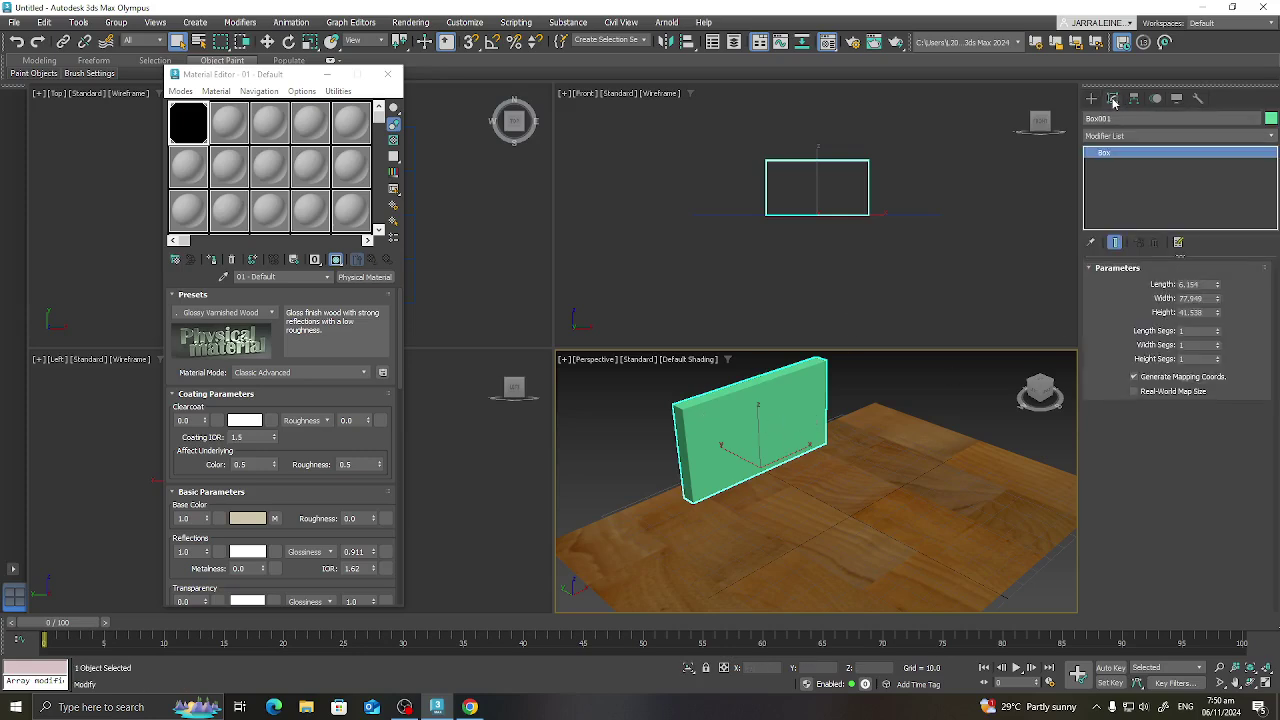
{"action": "right_click", "coordinate": [1114, 157]}
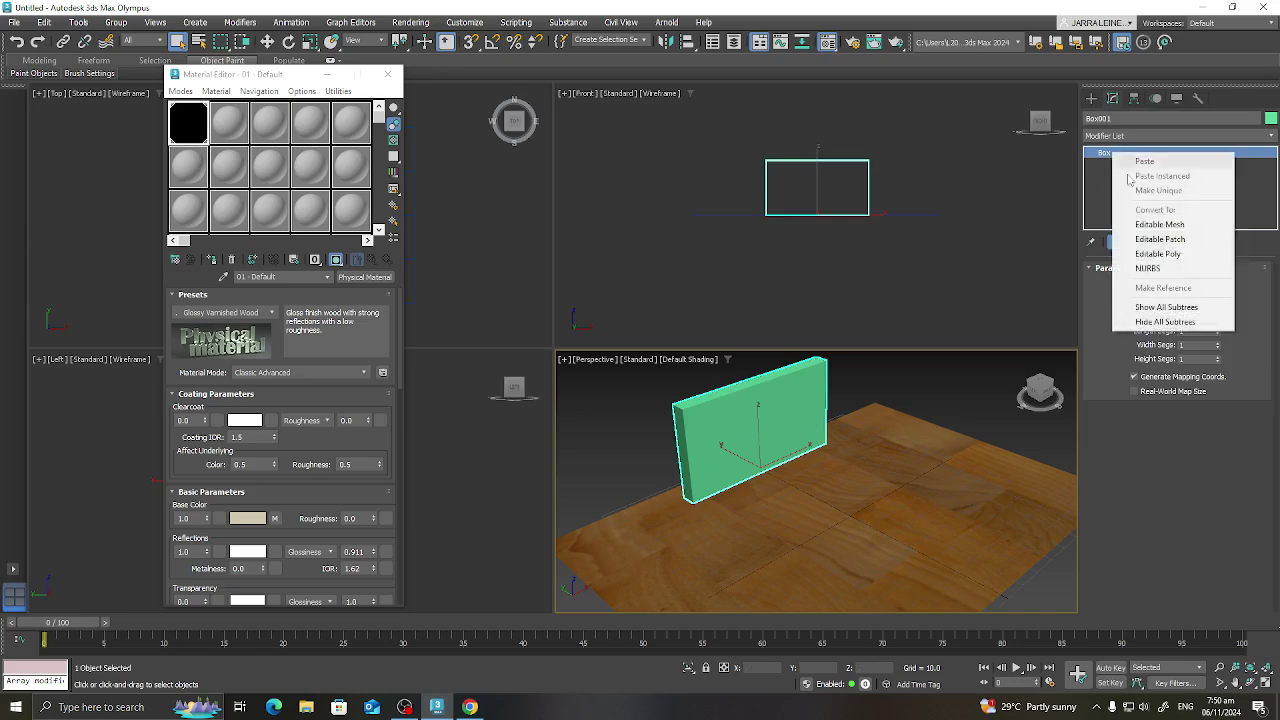
{"action": "left_click", "coordinate": [1158, 254]}
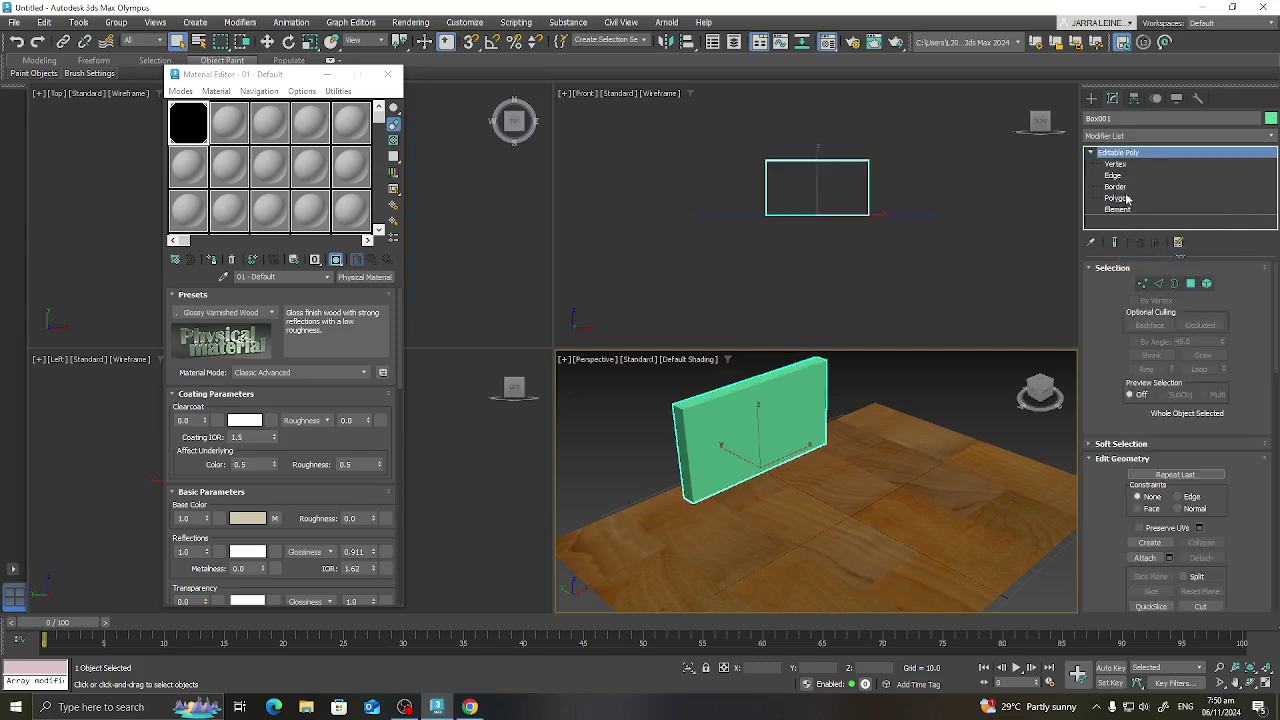
Step: Detach the box's large front polygon as a separate object named tv and check the scene's object list
{"action": "left_click", "coordinate": [1117, 198]}
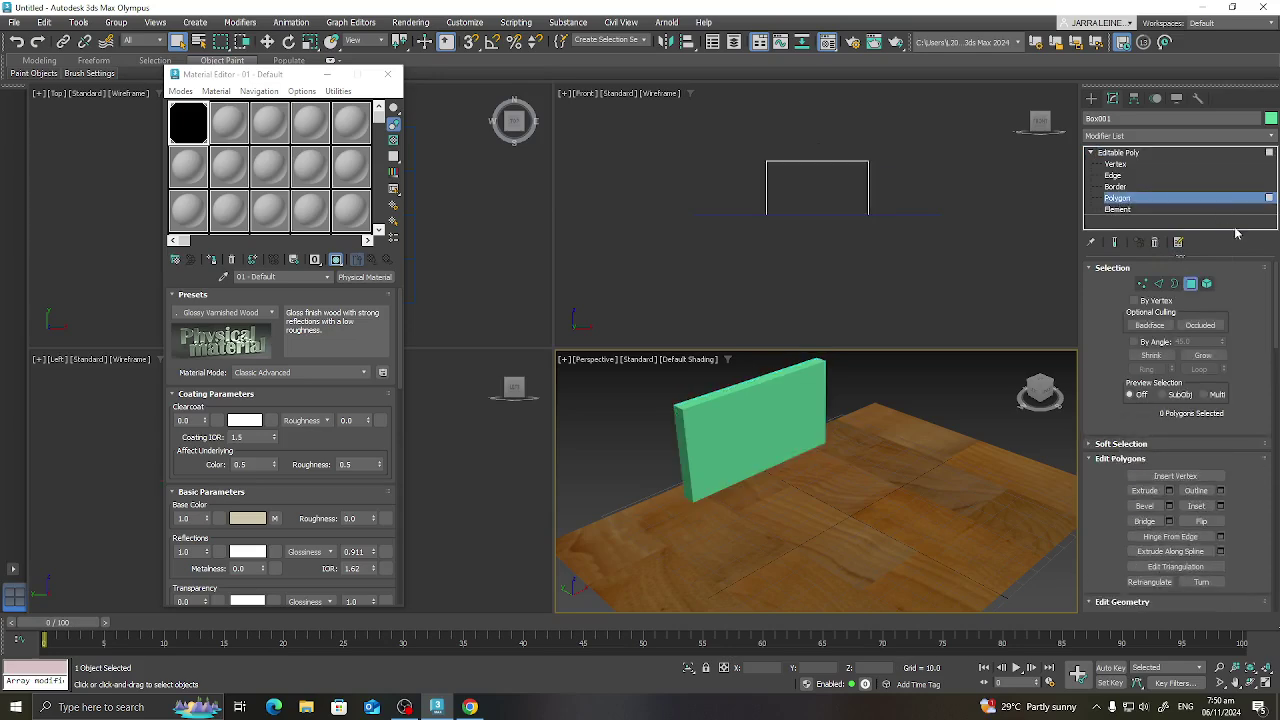
{"action": "left_click", "coordinate": [747, 424]}
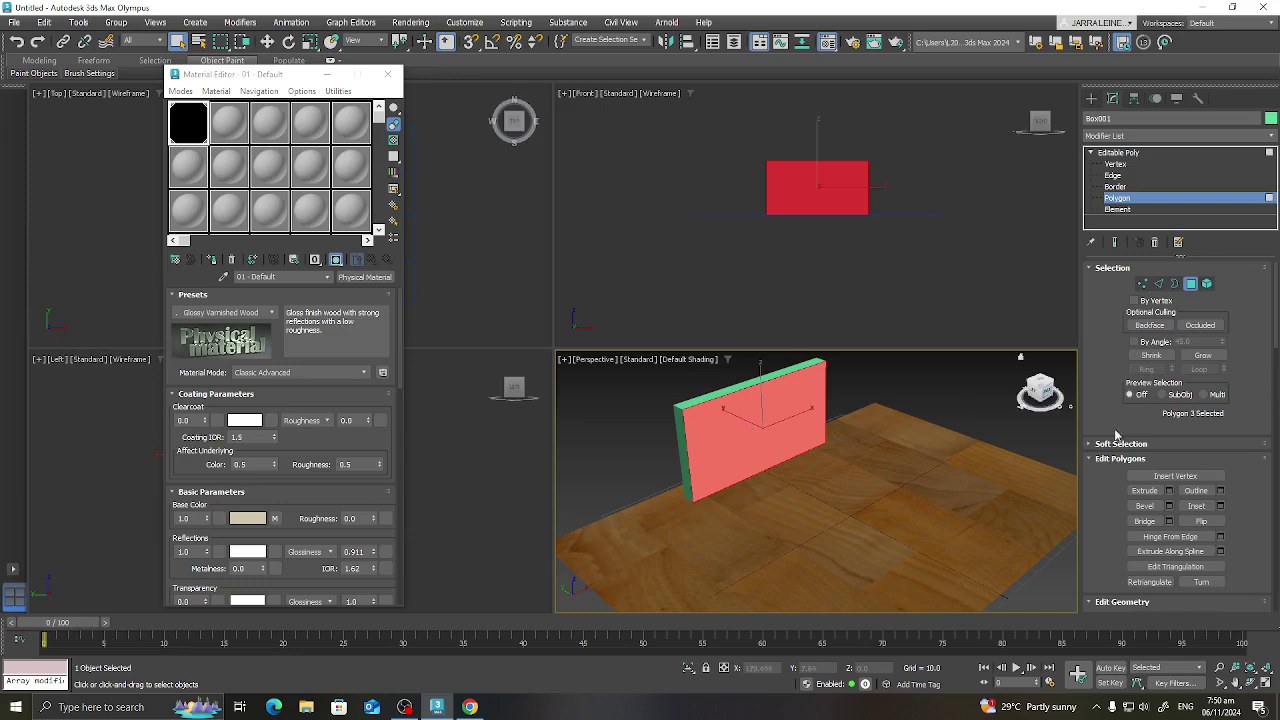
{"action": "left_click_drag", "start_coordinate": [1104, 566], "coordinate": [1078, 358]}
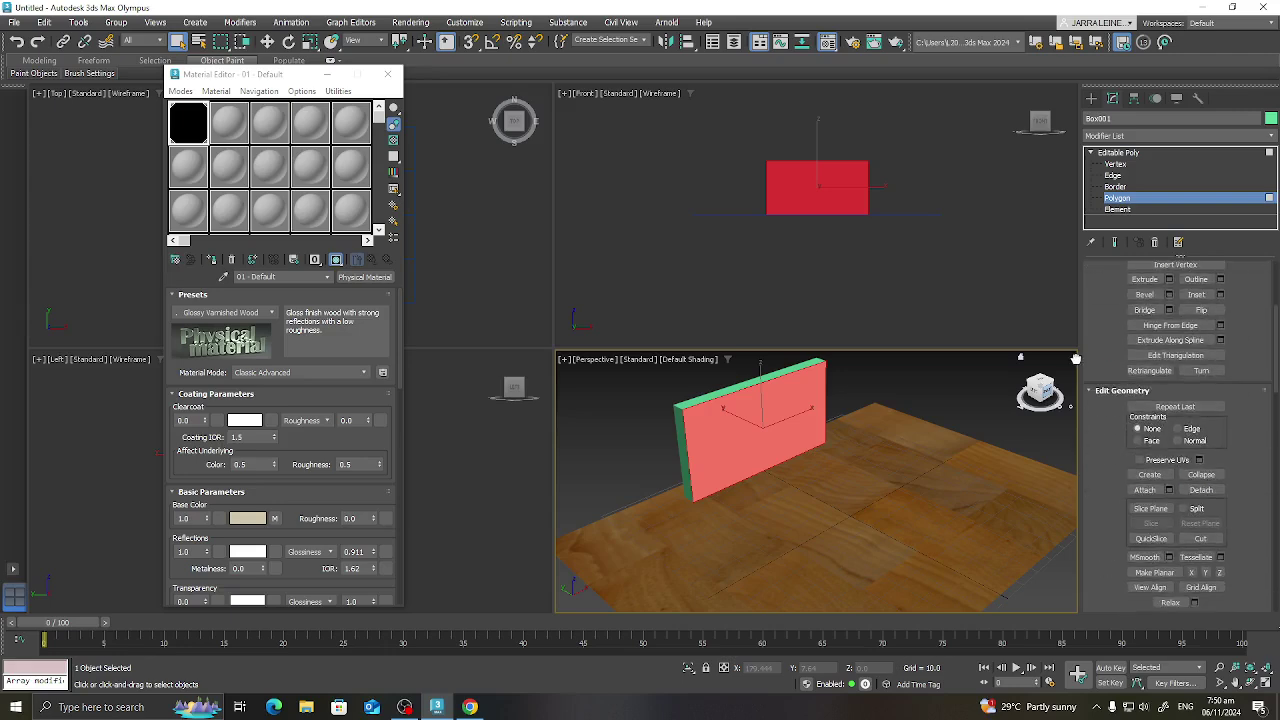
{"action": "left_click", "coordinate": [1201, 490]}
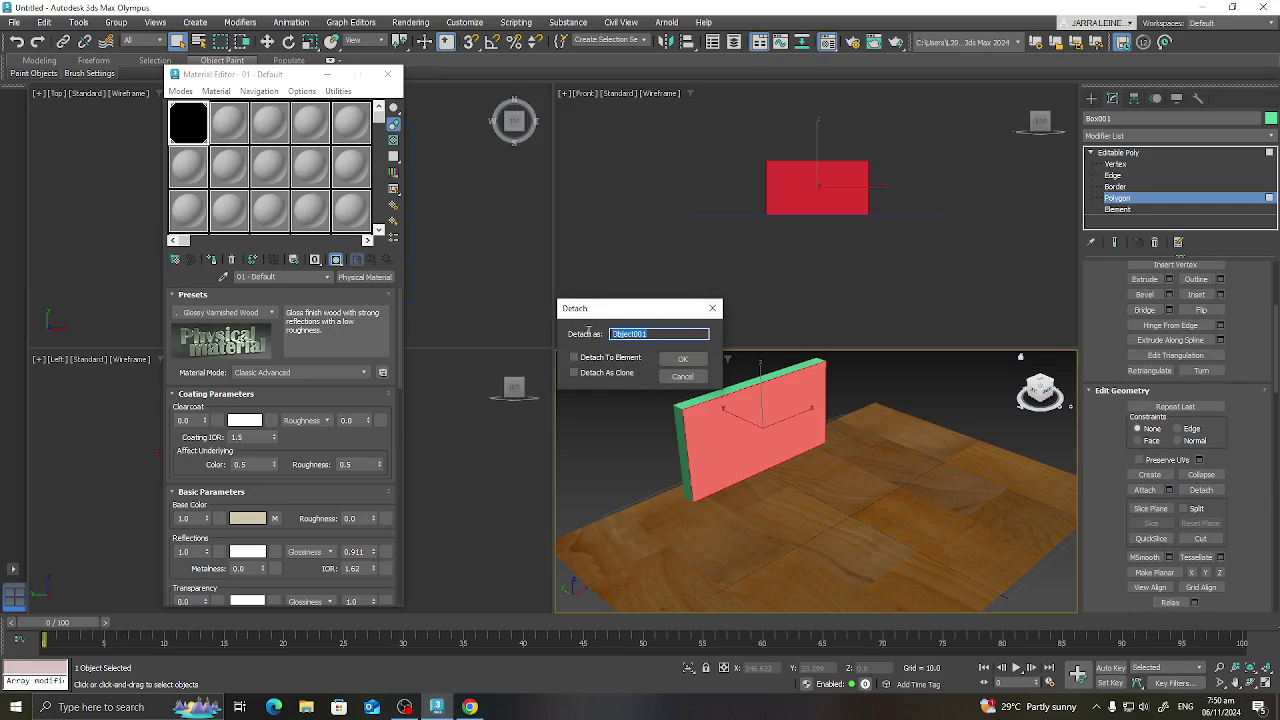
{"action": "type", "text": "tv"}
{"action": "left_click", "coordinate": [684, 360]}
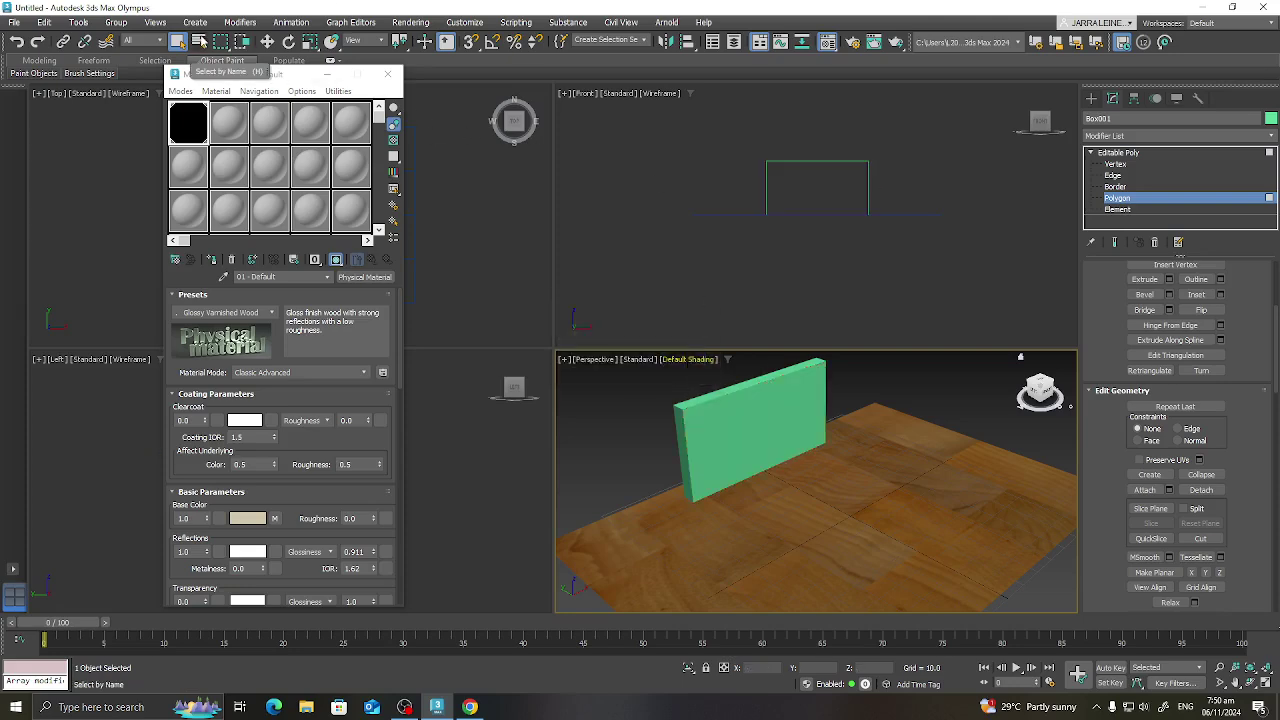
{"action": "left_click", "coordinate": [199, 41]}
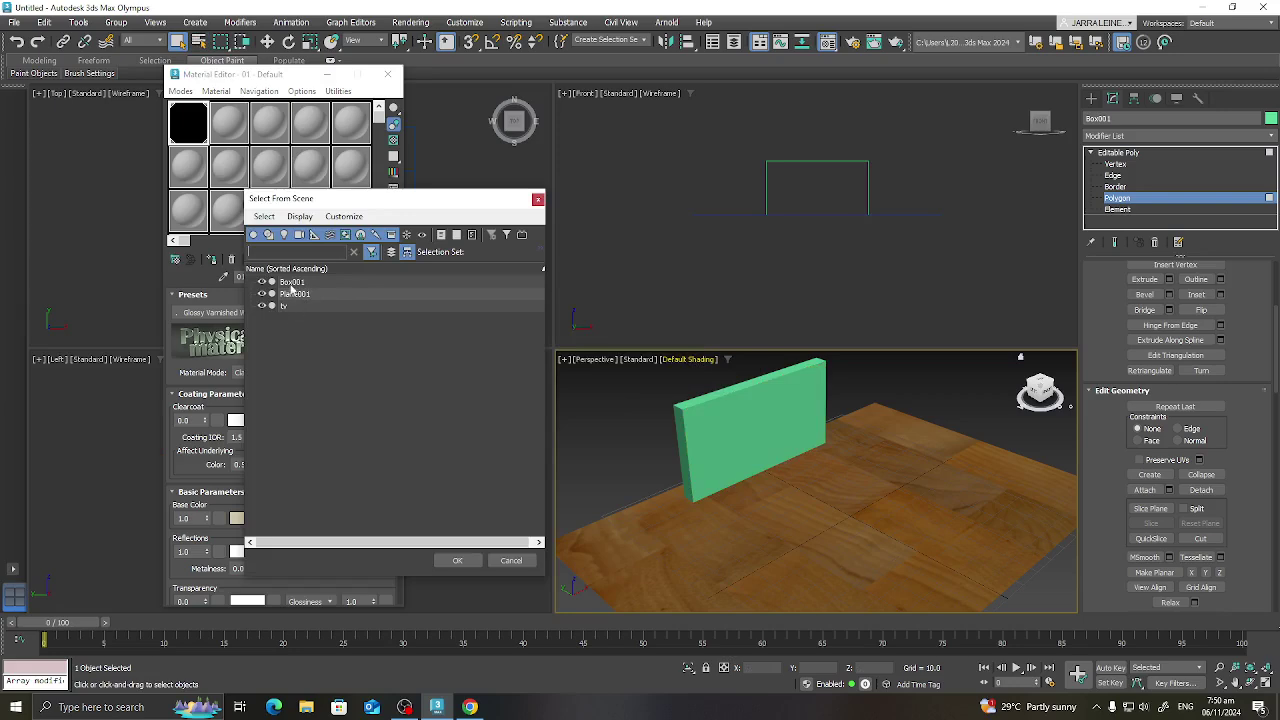
{"action": "left_click", "coordinate": [537, 199]}
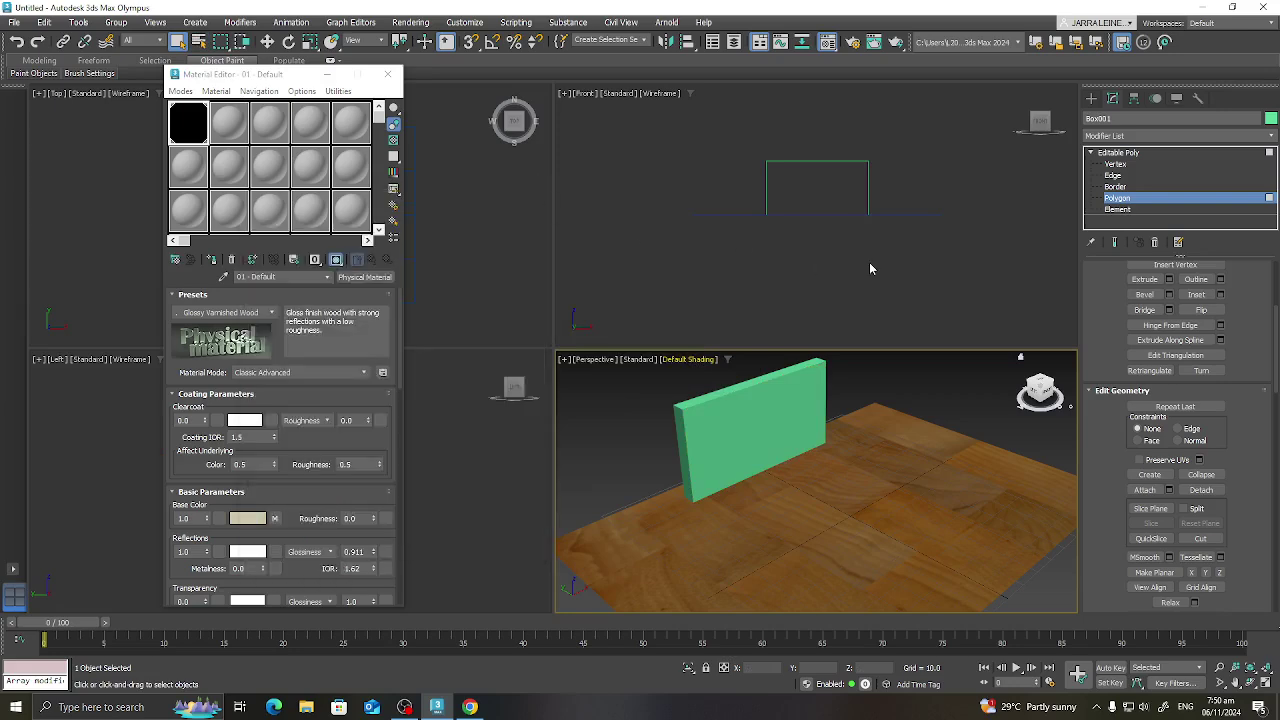
Step: Leave polygon sub-object editing on the box and select the detached tv object
{"action": "left_click", "coordinate": [870, 265]}
{"action": "left_click", "coordinate": [1120, 152]}
{"action": "left_click", "coordinate": [948, 376]}
{"action": "left_click", "coordinate": [729, 423]}
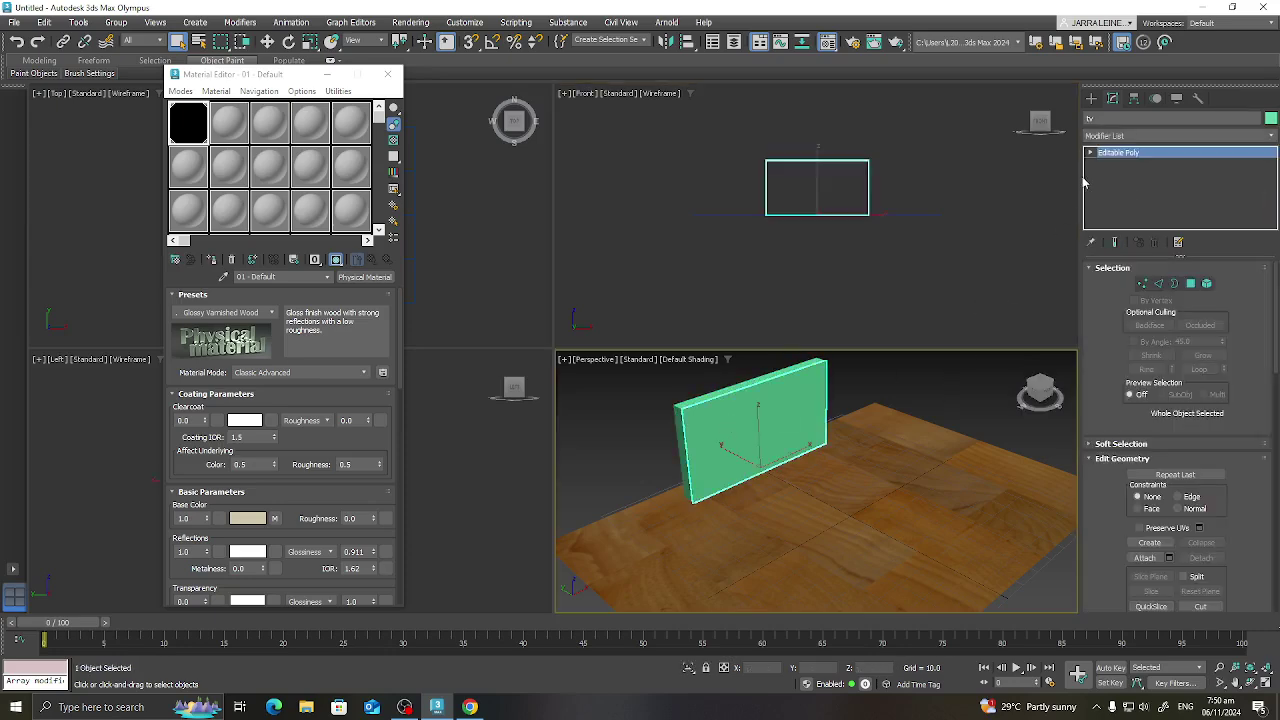
Step: In the second material slot, add a Bitmap map to Base Color in the Generic Maps
{"action": "left_click", "coordinate": [221, 127]}
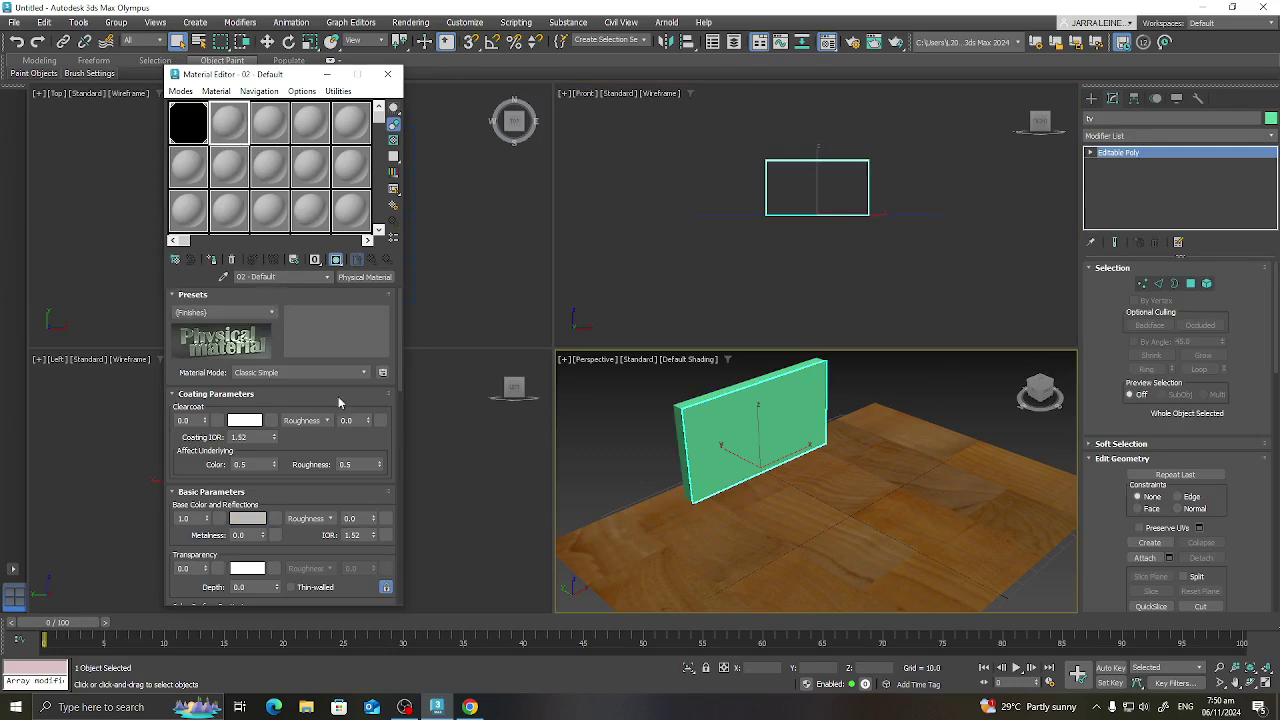
{"action": "left_click", "coordinate": [271, 314]}
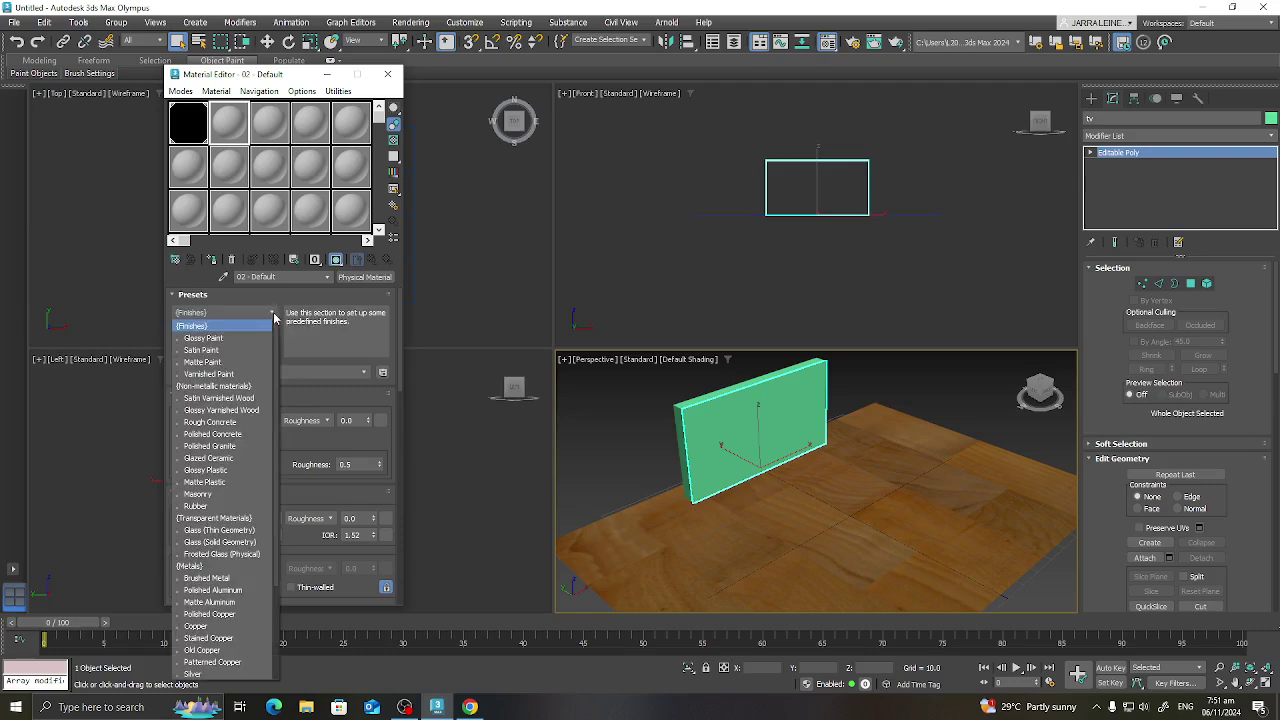
{"action": "left_click", "coordinate": [273, 314]}
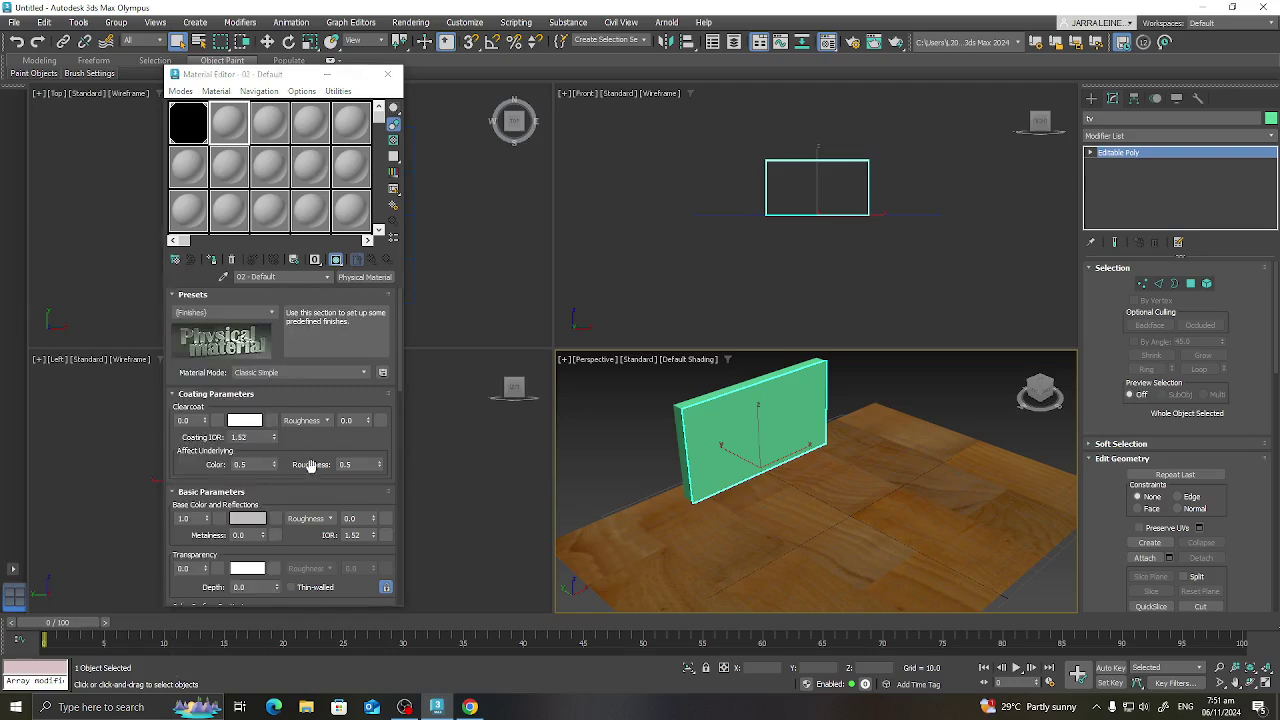
{"action": "left_click_drag", "start_coordinate": [303, 451], "coordinate": [301, 92]}
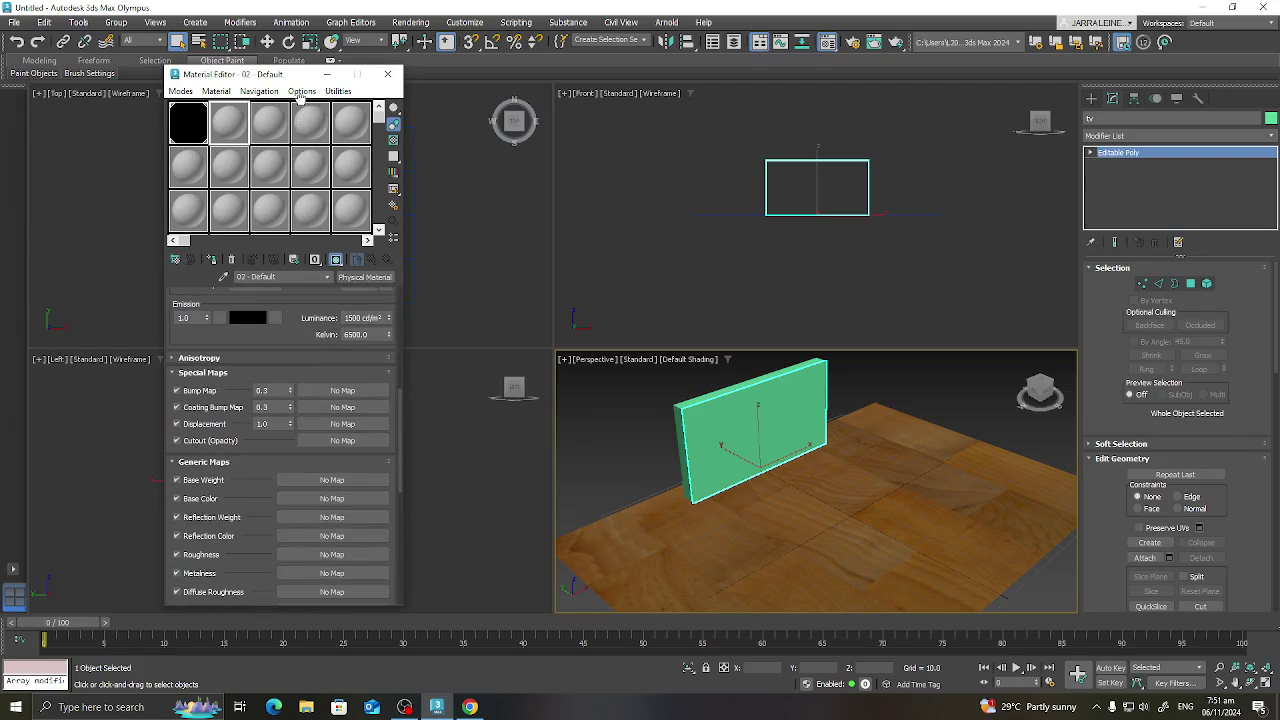
{"action": "left_click", "coordinate": [340, 499]}
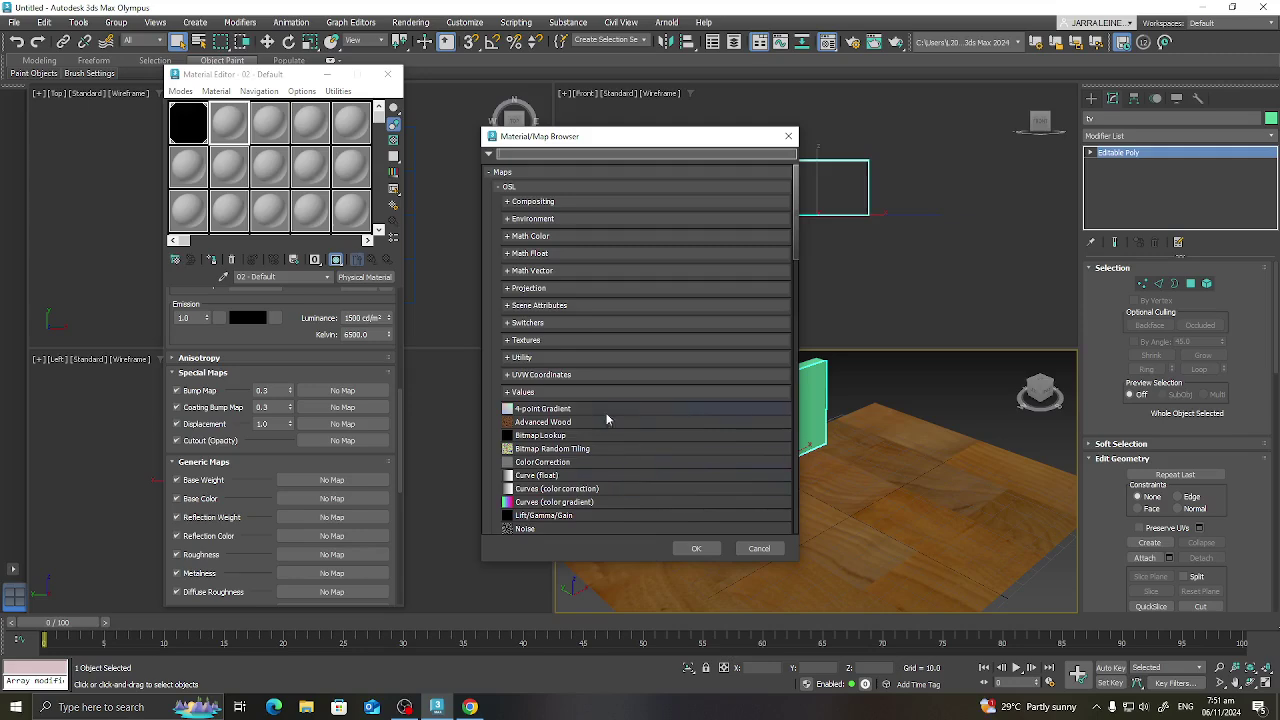
{"action": "scroll", "coordinate": [620, 421], "scroll_direction": "down", "scroll_amount": 6}
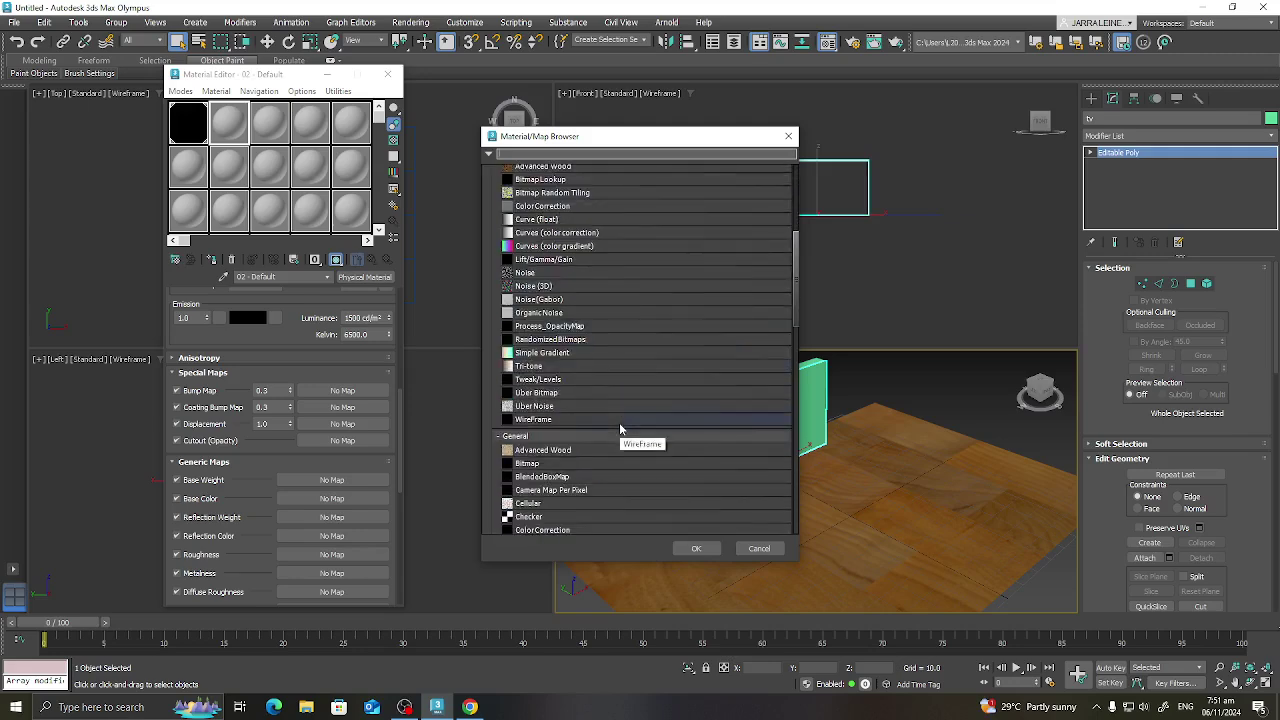
{"action": "left_click", "coordinate": [542, 464]}
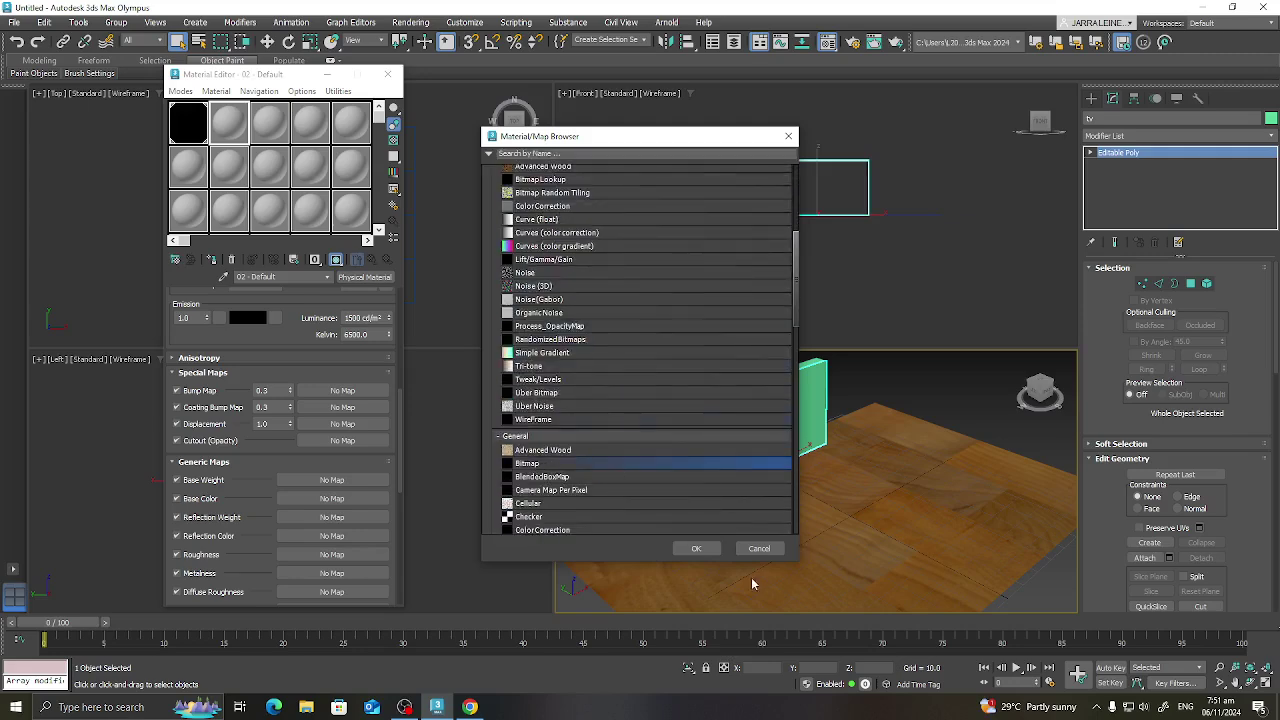
{"action": "left_click", "coordinate": [696, 551]}
Step: Load the landscape image from the desktop's Light emission folder as the bitmap and assign the material to the tv object
{"action": "left_click", "coordinate": [122, 74]}
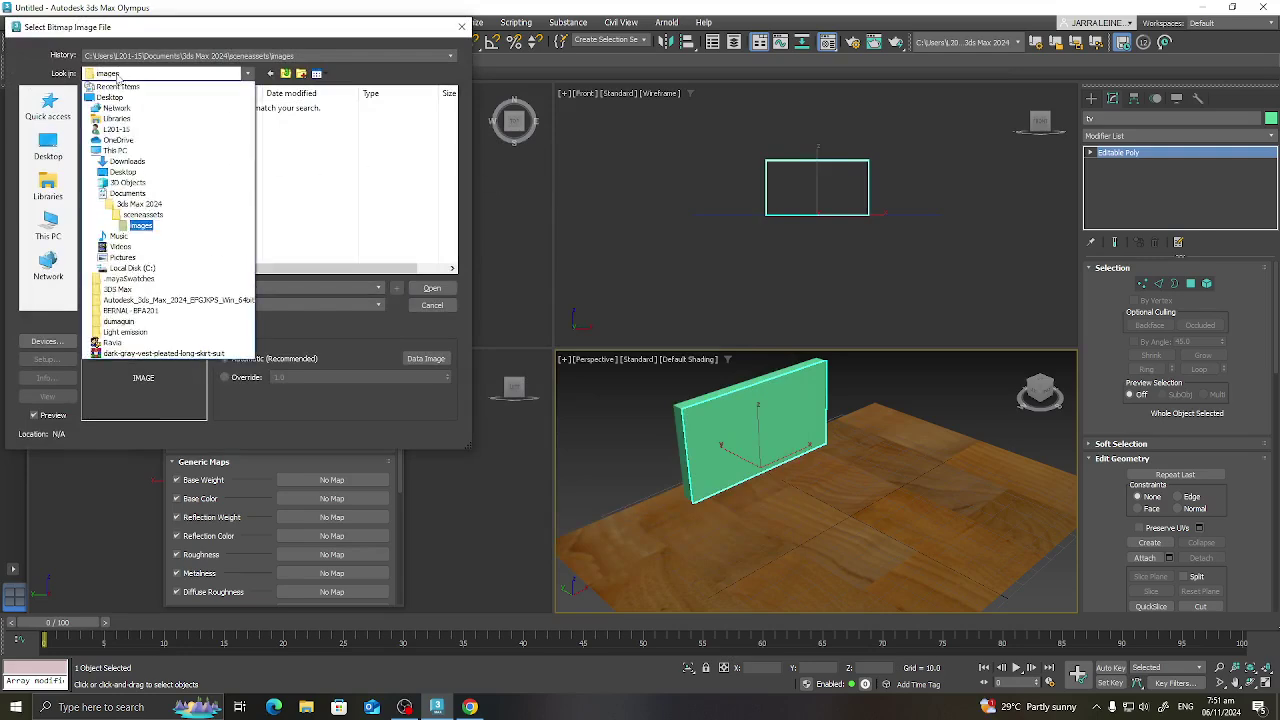
{"action": "left_click", "coordinate": [106, 99]}
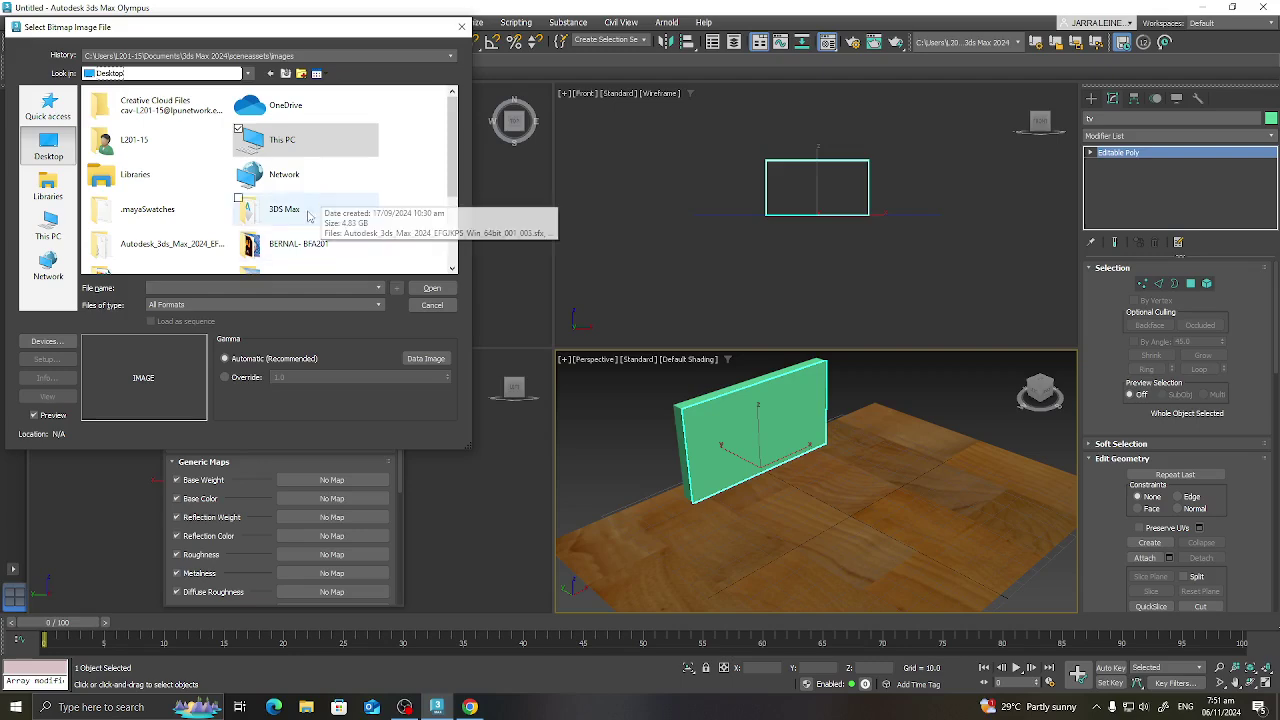
{"action": "scroll", "coordinate": [406, 199], "scroll_direction": "down", "scroll_amount": 3}
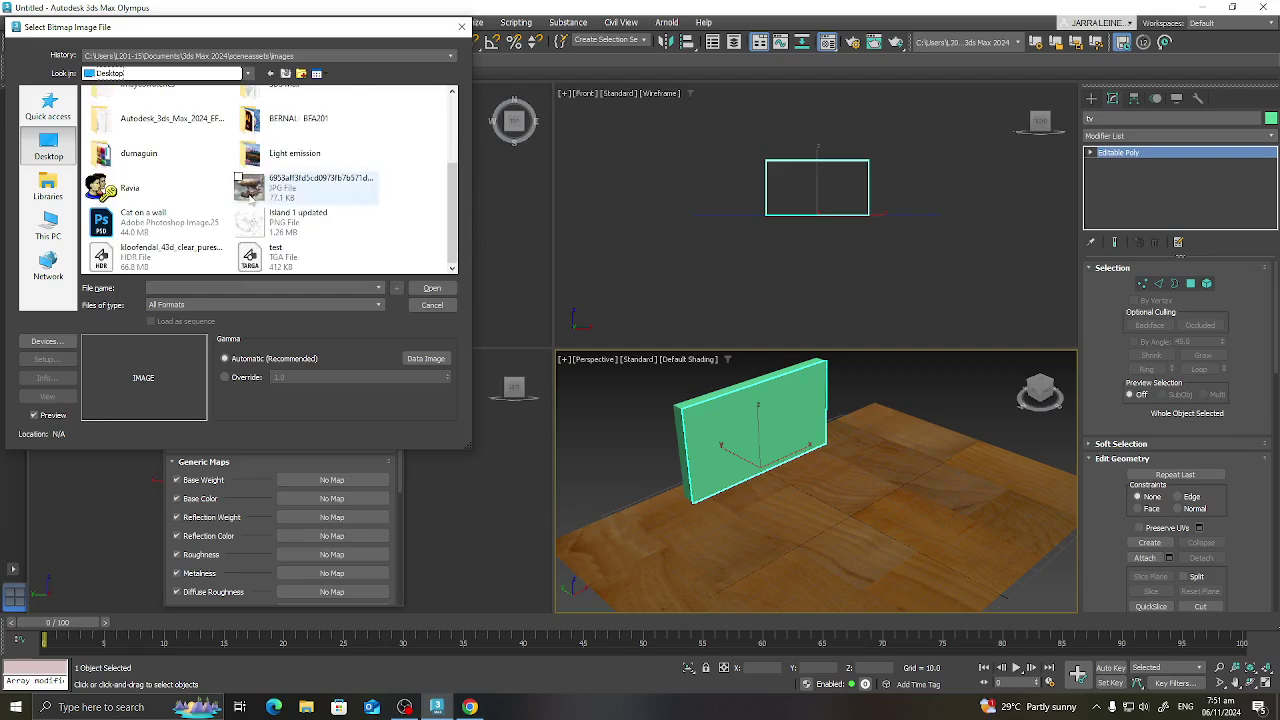
{"action": "double_click", "coordinate": [285, 155]}
{"action": "left_click", "coordinate": [125, 142]}
{"action": "left_click", "coordinate": [440, 288]}
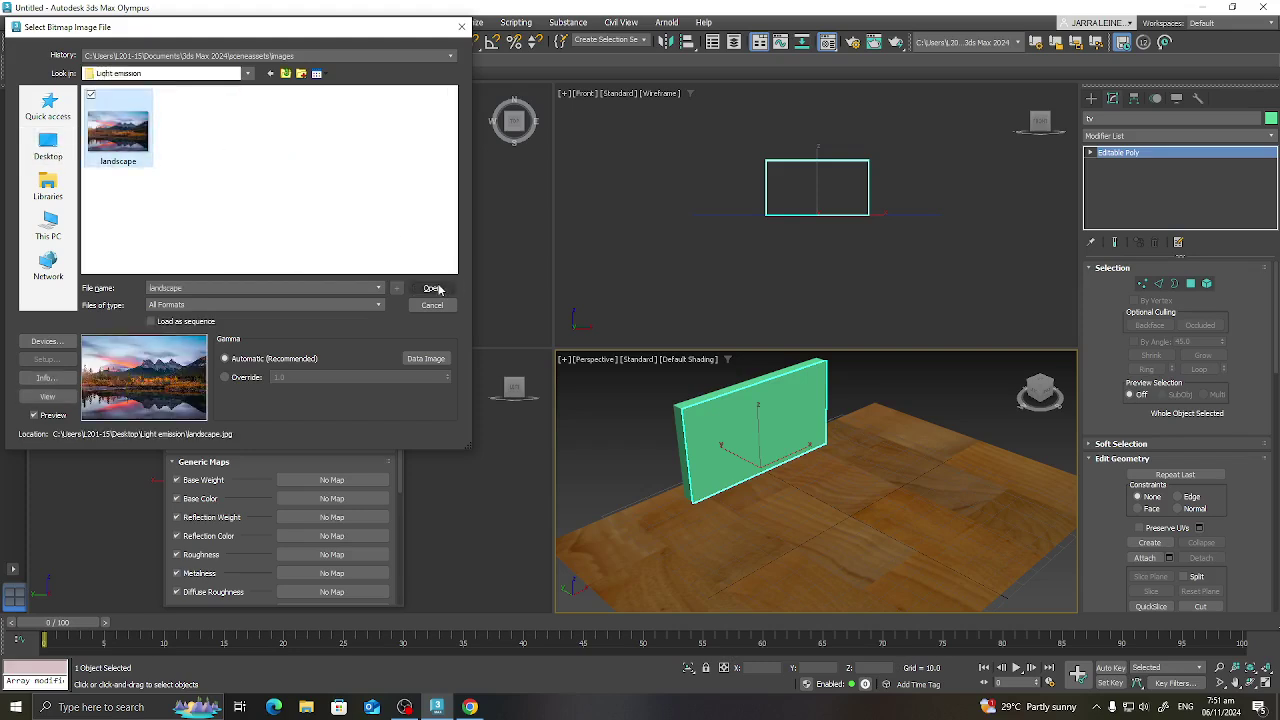
{"action": "left_click", "coordinate": [436, 289]}
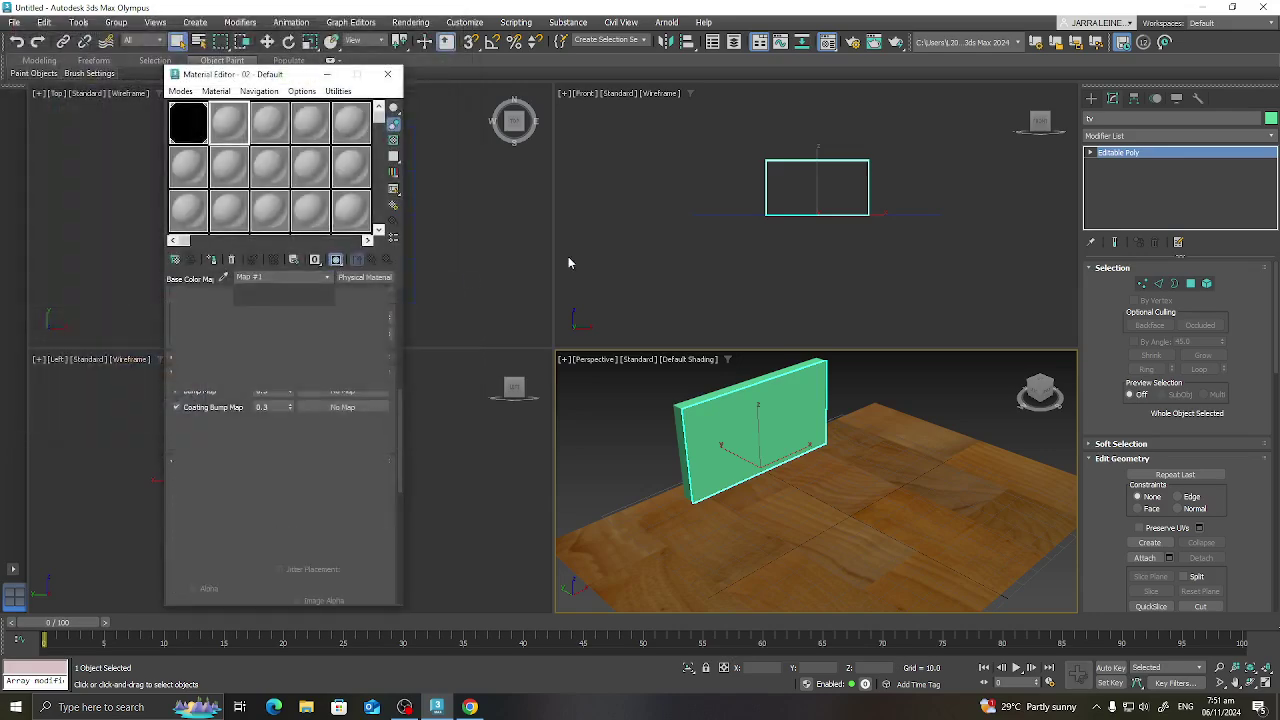
{"action": "left_click", "coordinate": [211, 260]}
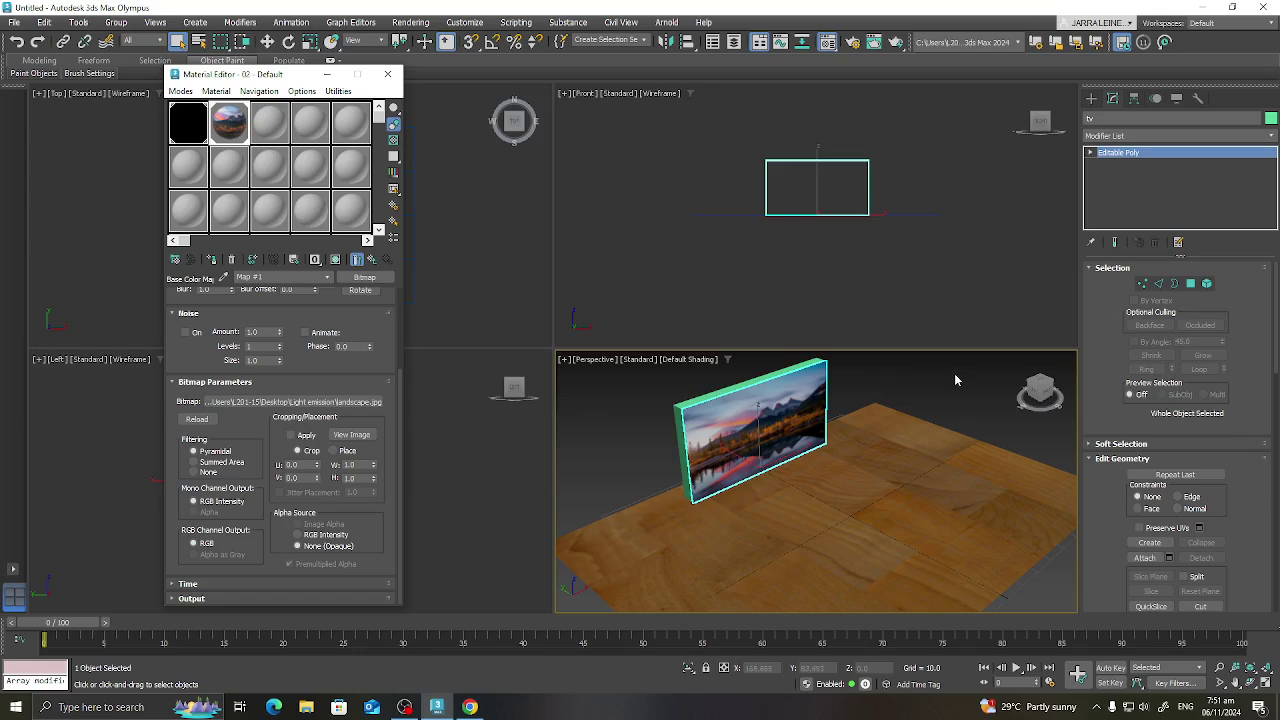
Step: Render the Perspective view in Arnold RenderView to examine the tv screen, then close the render
{"action": "left_click", "coordinate": [411, 22]}
{"action": "left_click", "coordinate": [414, 47]}
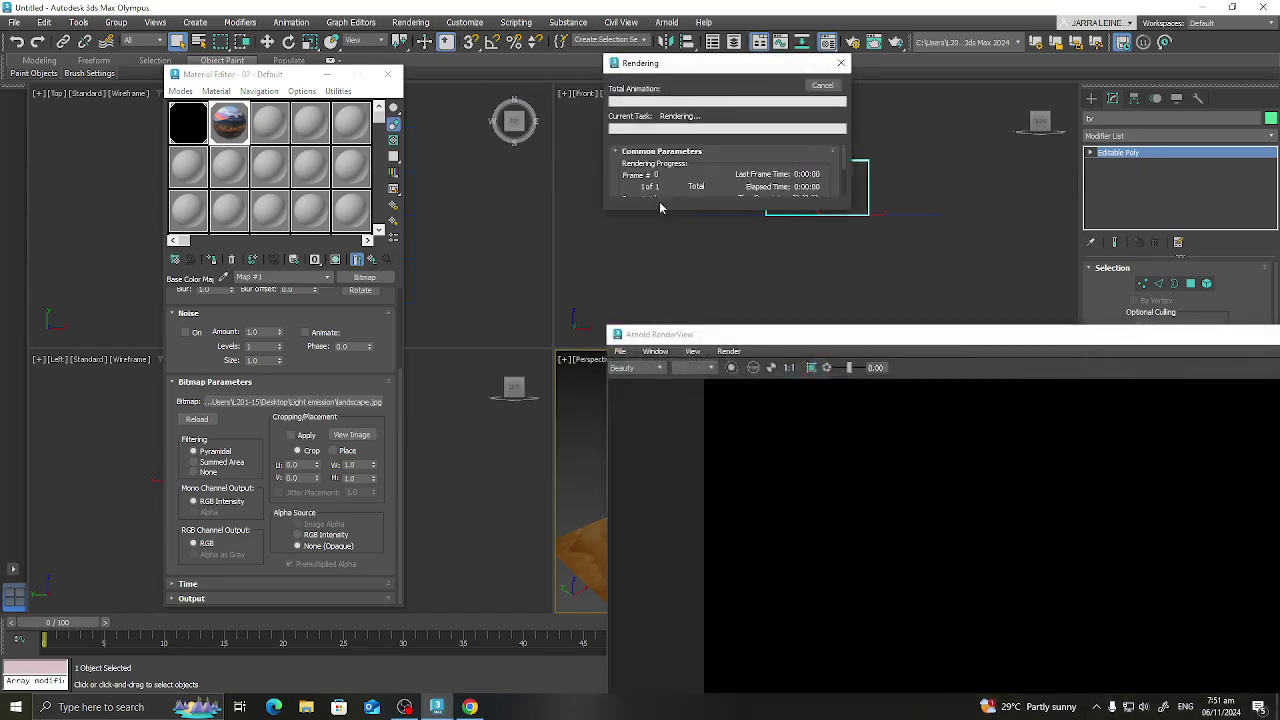
{"action": "left_click_drag", "start_coordinate": [950, 340], "coordinate": [597, 110]}
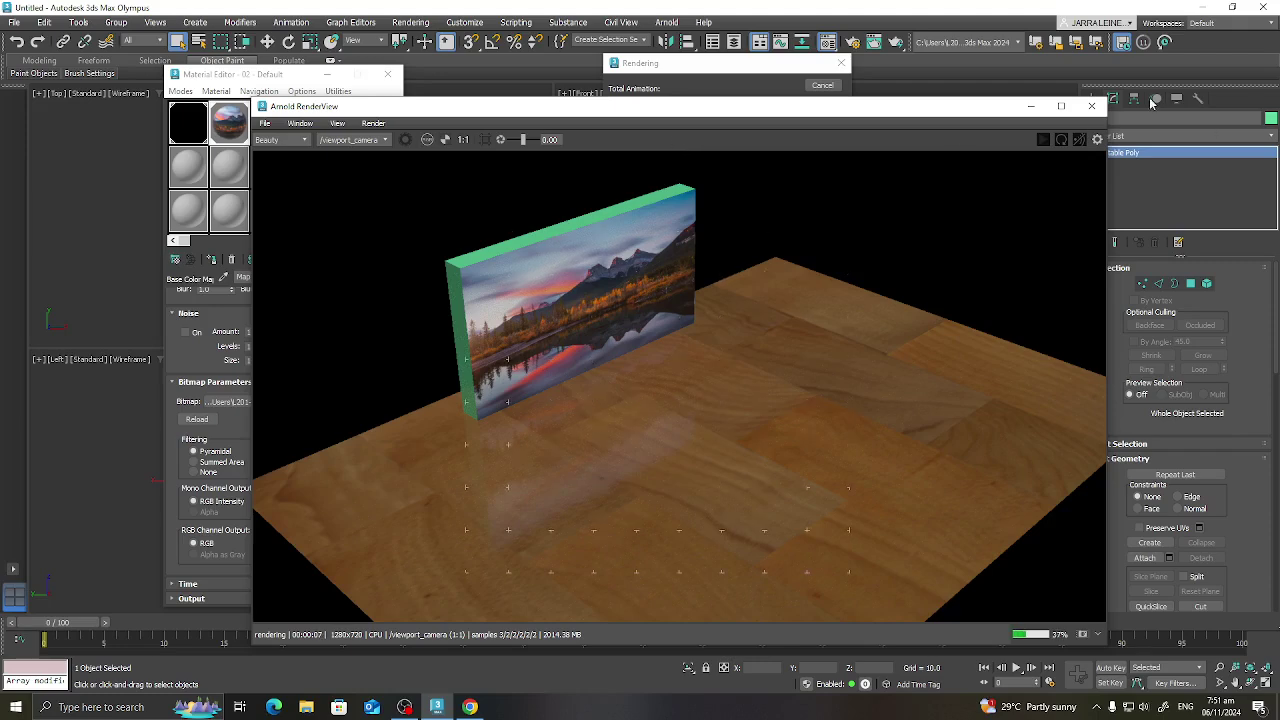
{"action": "left_click", "coordinate": [1091, 106]}
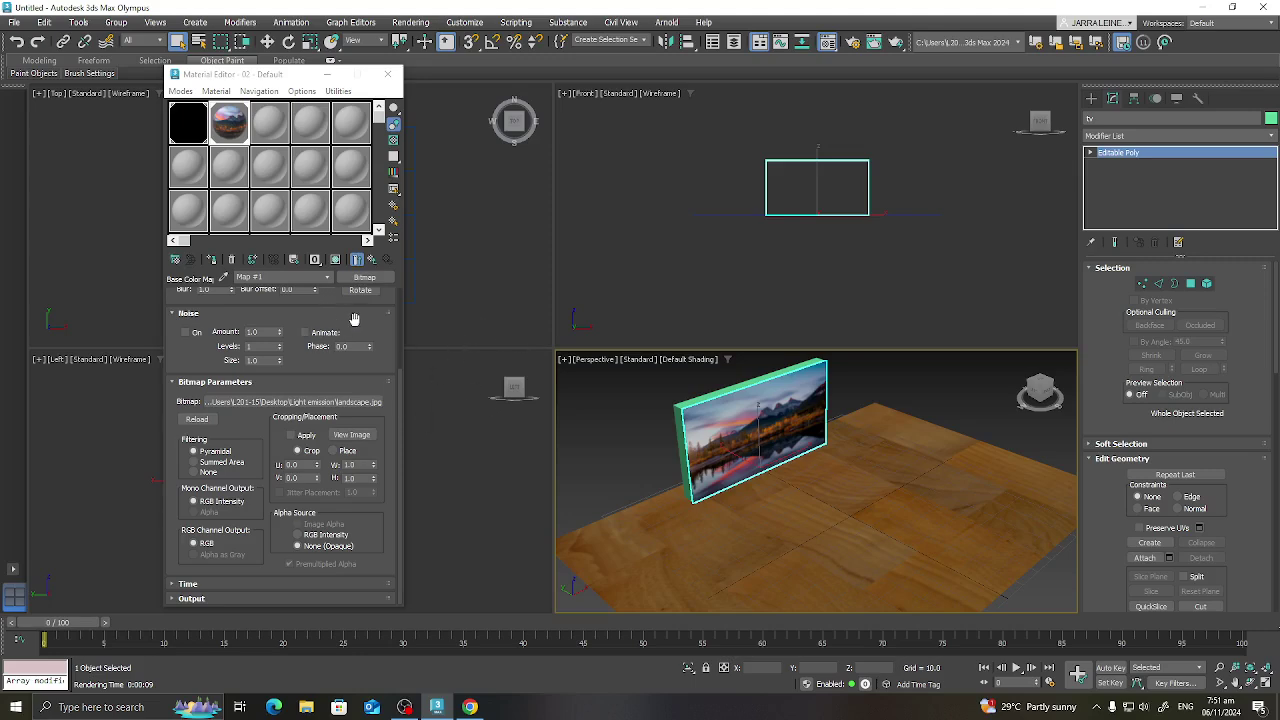
Step: Add the landscape image from the Light emission folder as a Bitmap map on the tv material's emission color
{"action": "left_click", "coordinate": [375, 262]}
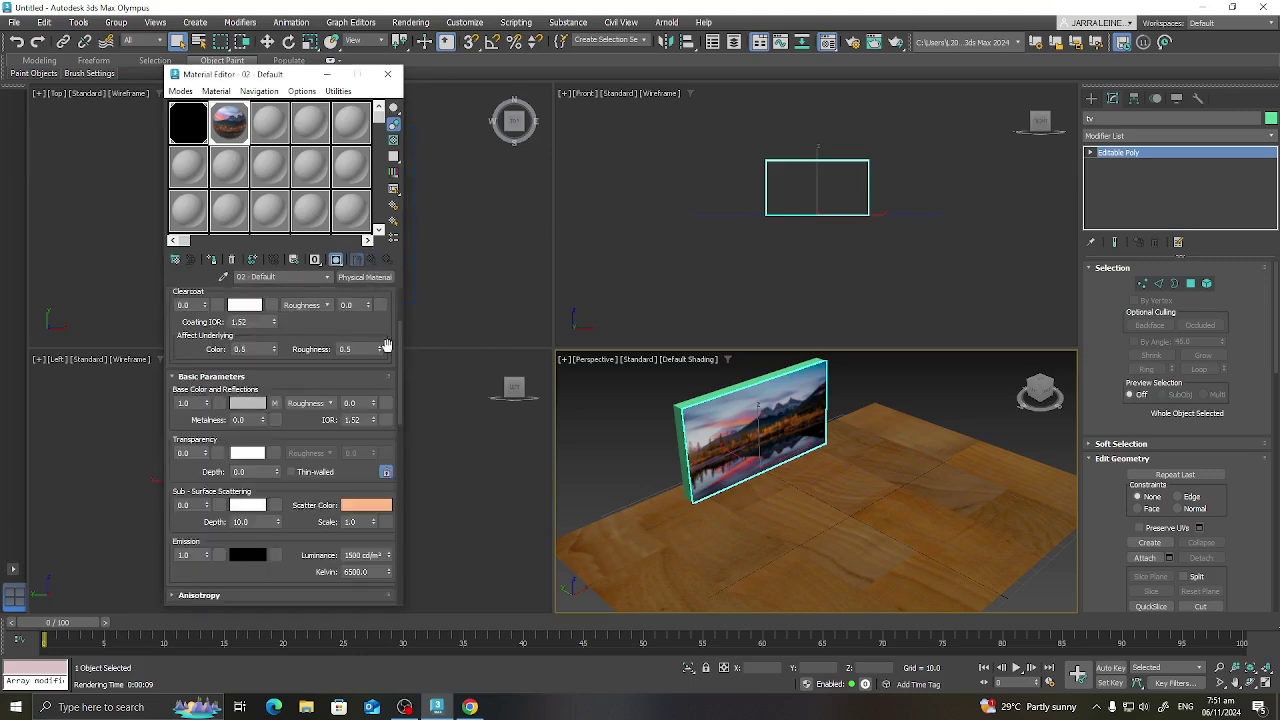
{"action": "scroll", "coordinate": [375, 335], "scroll_direction": "up", "scroll_amount": 3}
{"action": "scroll", "coordinate": [293, 477], "scroll_direction": "down", "scroll_amount": 5}
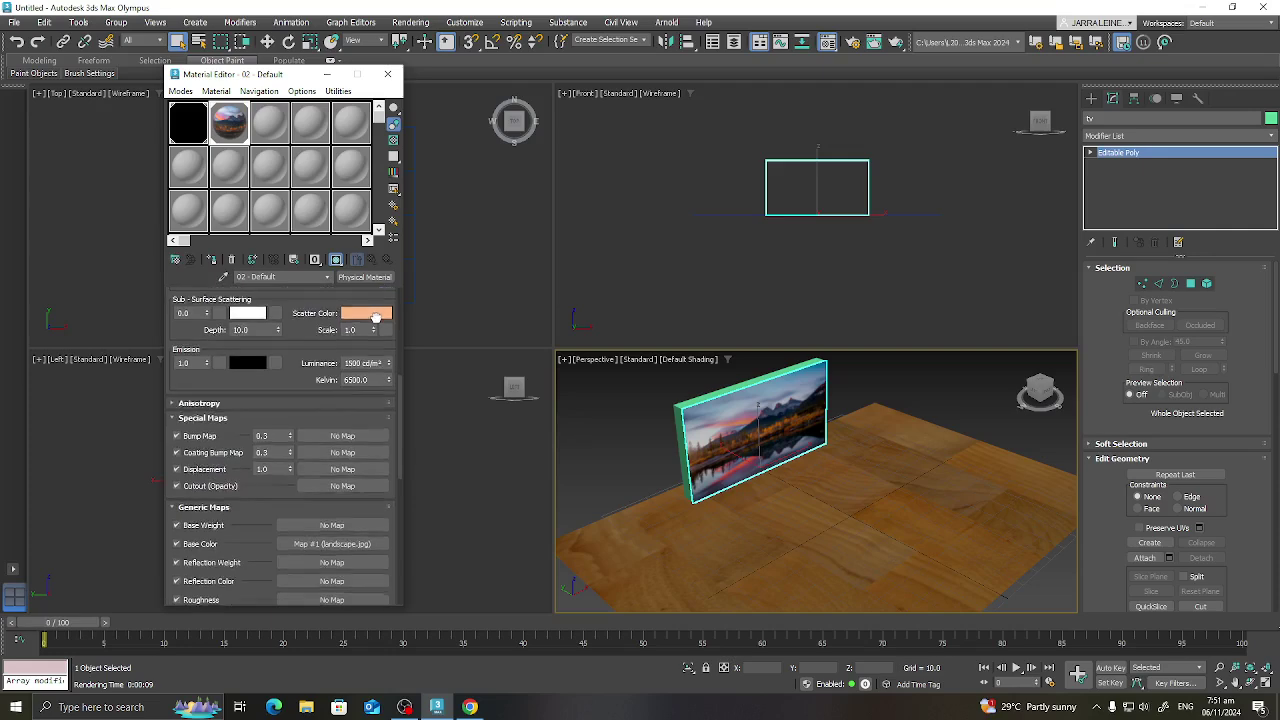
{"action": "scroll", "coordinate": [293, 477], "scroll_direction": "up", "scroll_amount": 2}
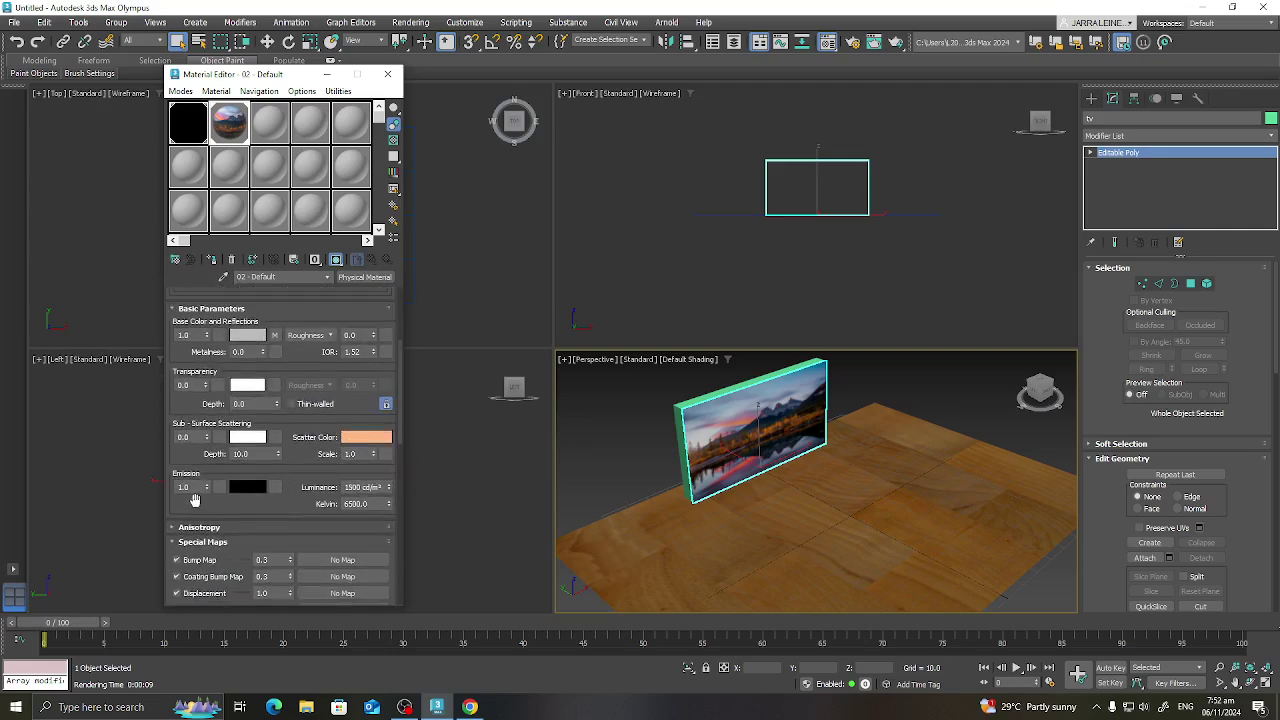
{"action": "left_click", "coordinate": [276, 491]}
{"action": "left_click", "coordinate": [530, 466]}
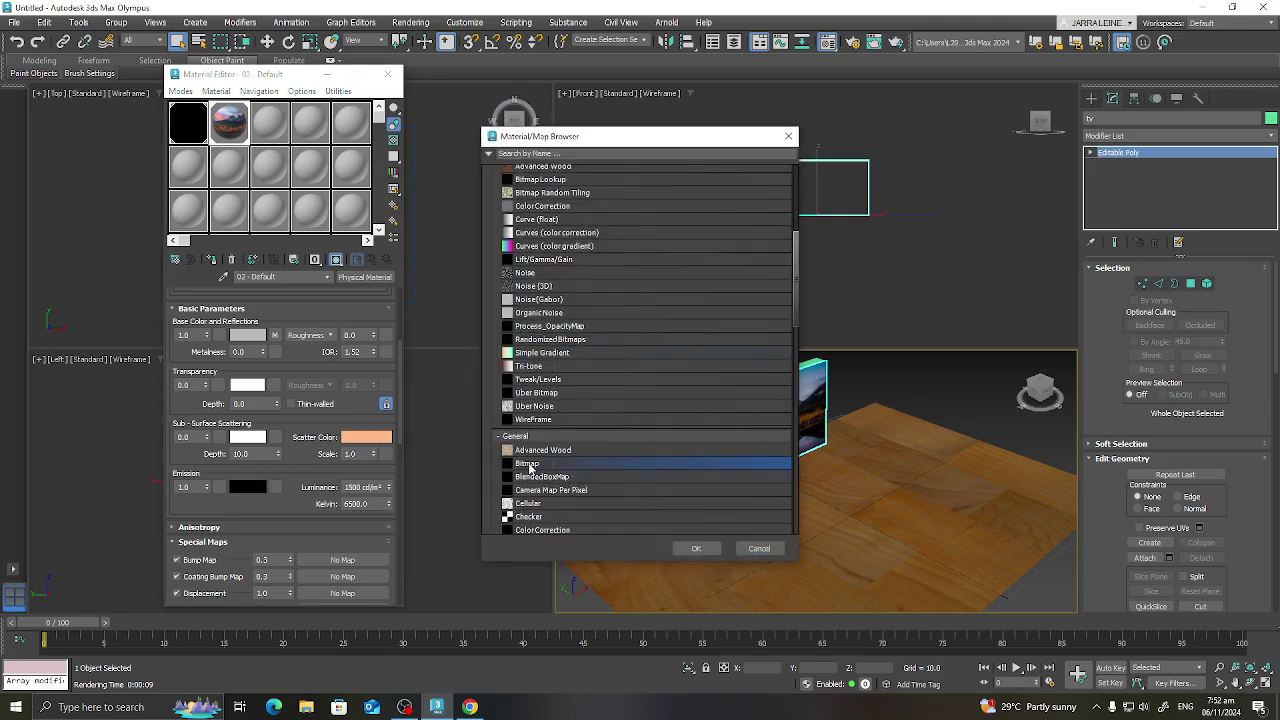
{"action": "left_click", "coordinate": [697, 550]}
{"action": "left_click", "coordinate": [125, 163]}
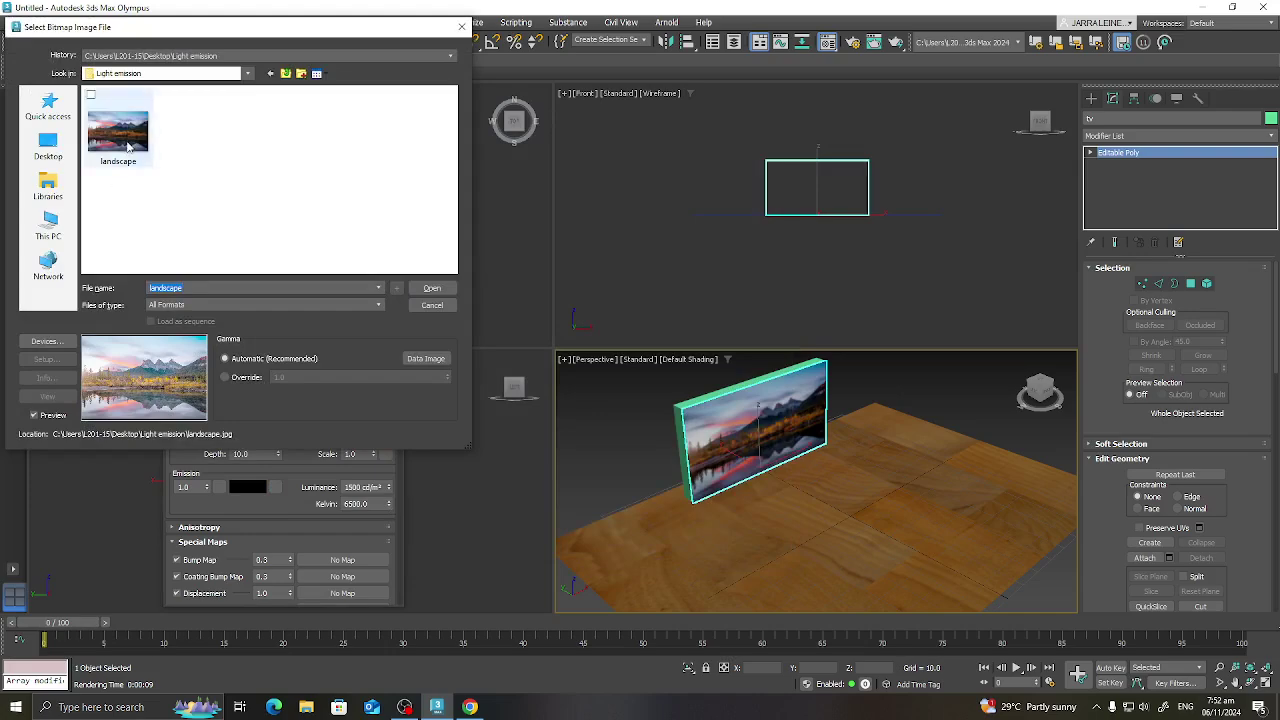
{"action": "left_click", "coordinate": [433, 289]}
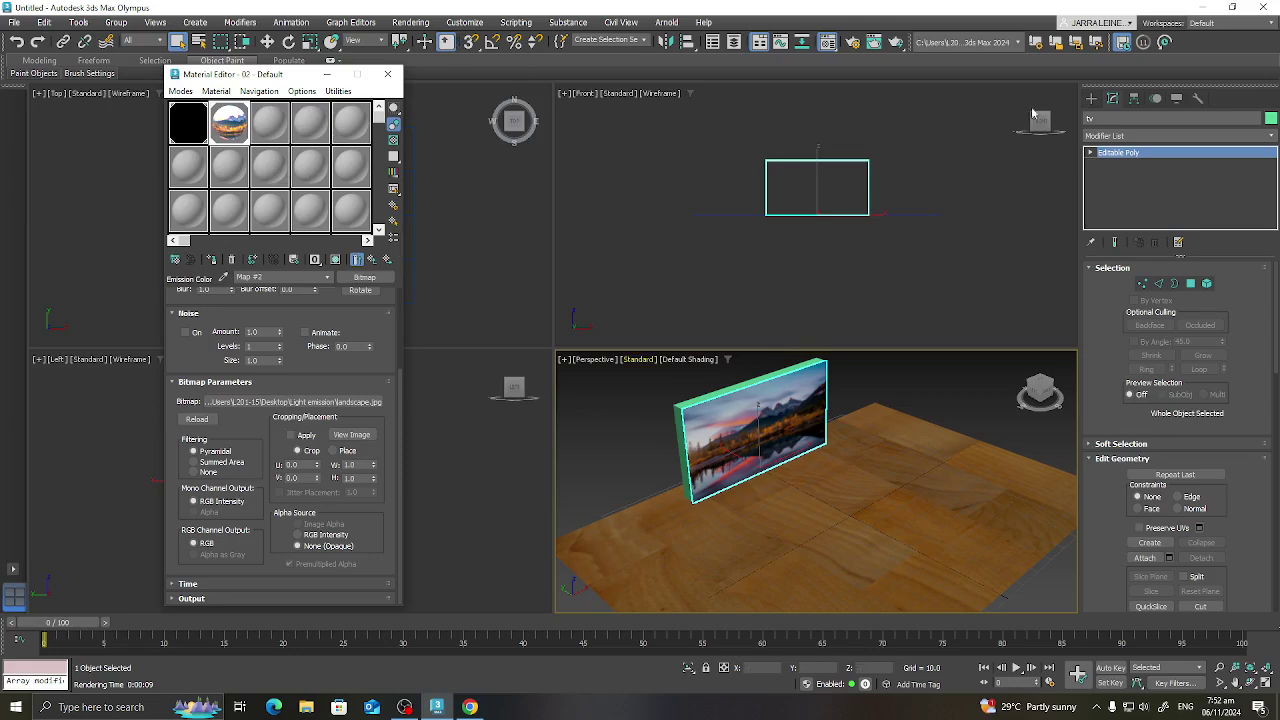
Step: Render the Perspective view to examine the glowing tv screen and its floor reflection, and close the render
{"action": "left_click", "coordinate": [434, 27]}
{"action": "left_click", "coordinate": [424, 45]}
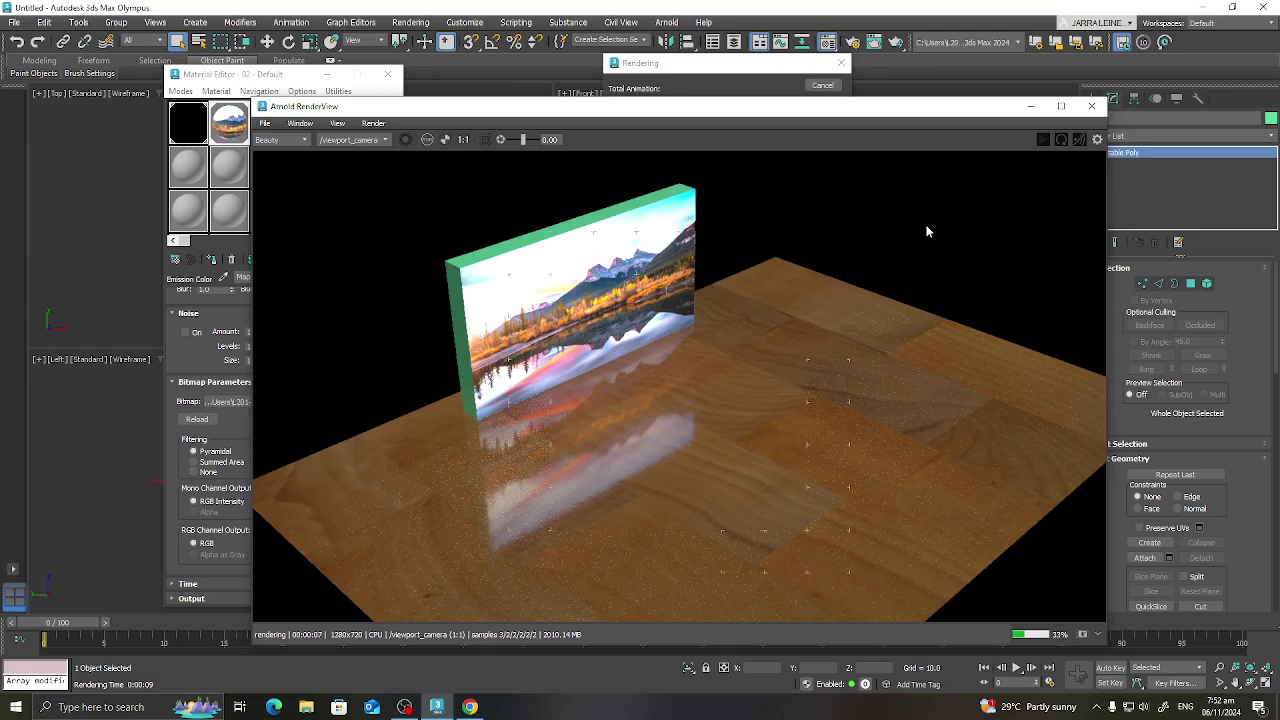
{"action": "left_click", "coordinate": [1091, 106]}
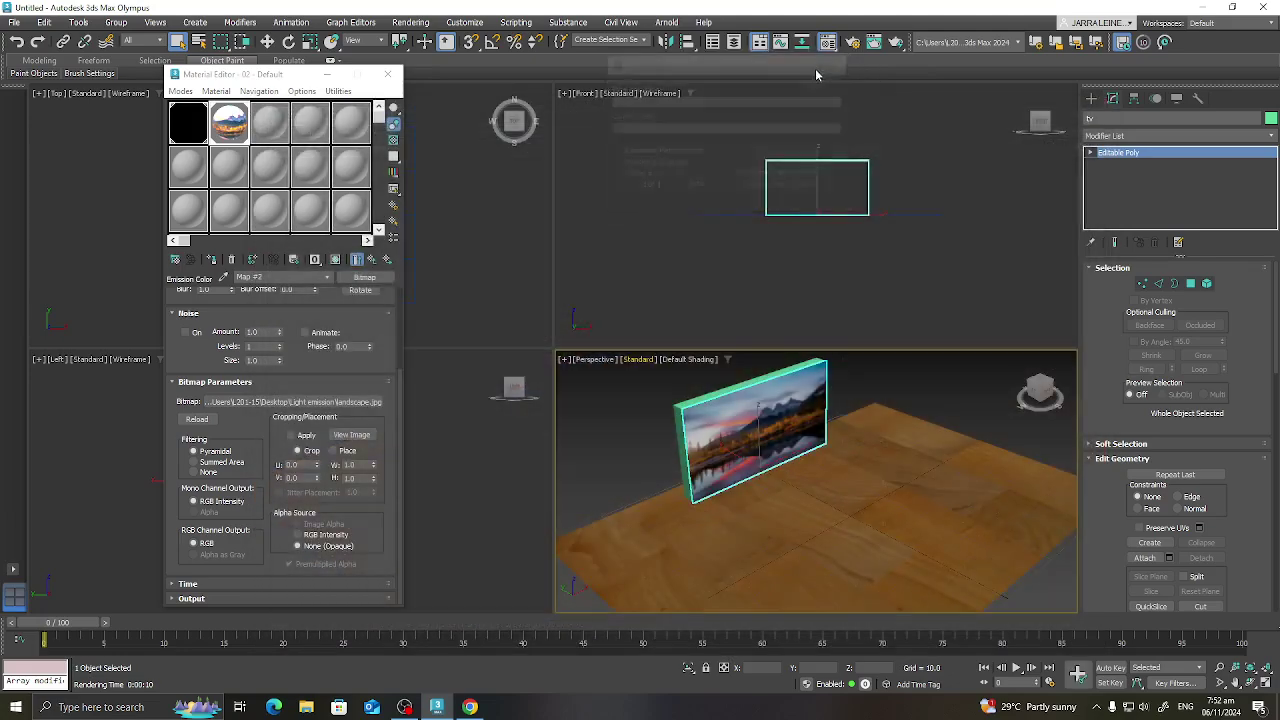
Step: Set the tv material's emission weight to 0.66 and check it in a test render of the Perspective view
{"action": "left_click", "coordinate": [372, 259]}
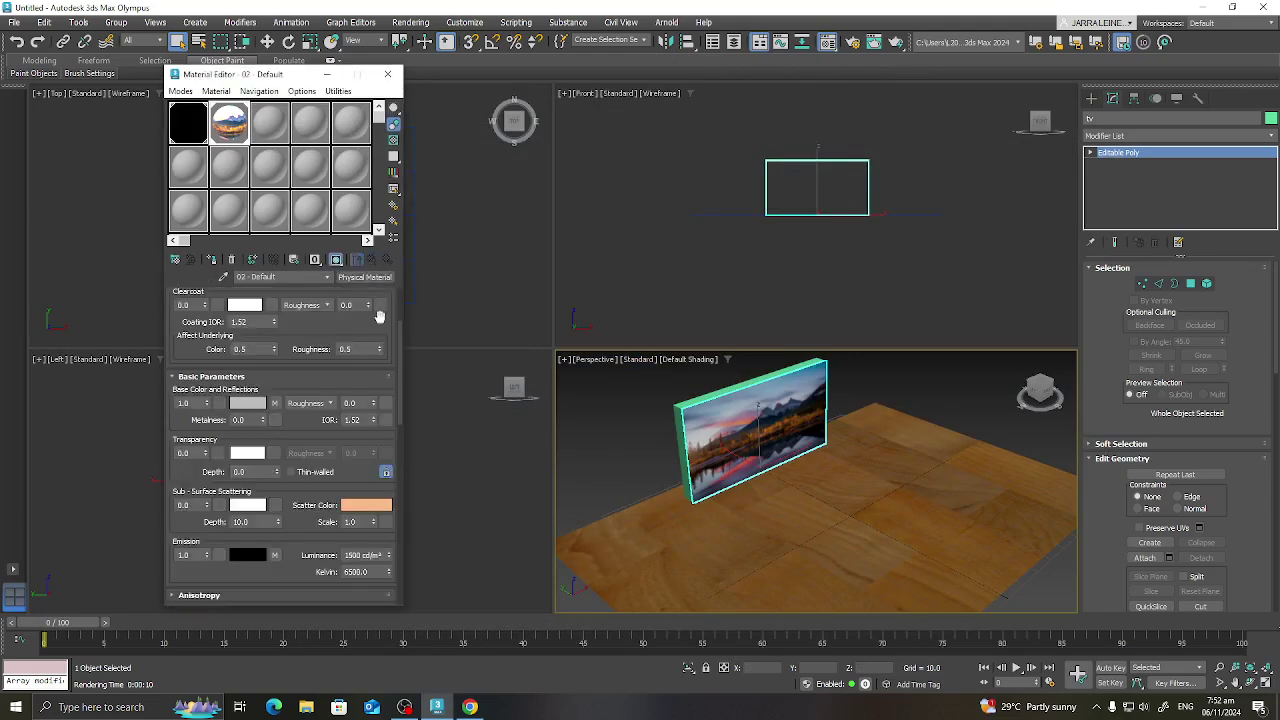
{"action": "scroll", "coordinate": [368, 450], "scroll_direction": "up", "scroll_amount": 1}
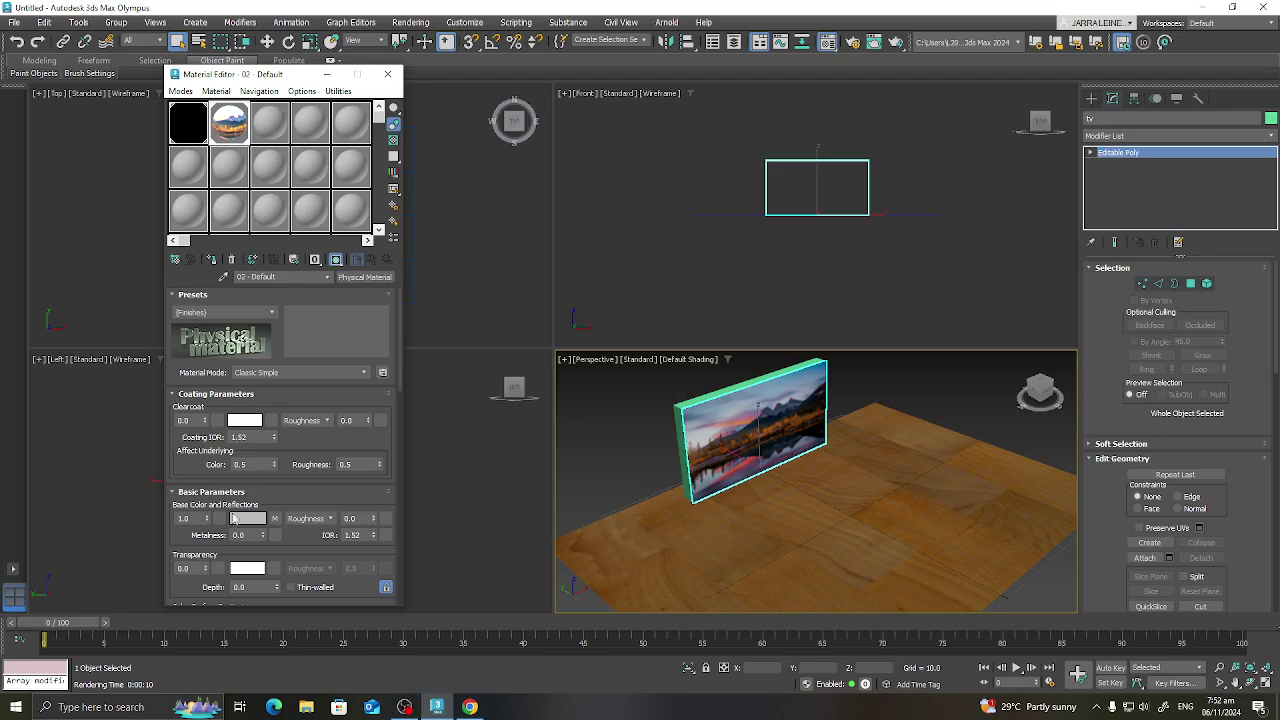
{"action": "left_click_drag", "start_coordinate": [303, 488], "coordinate": [302, 370]}
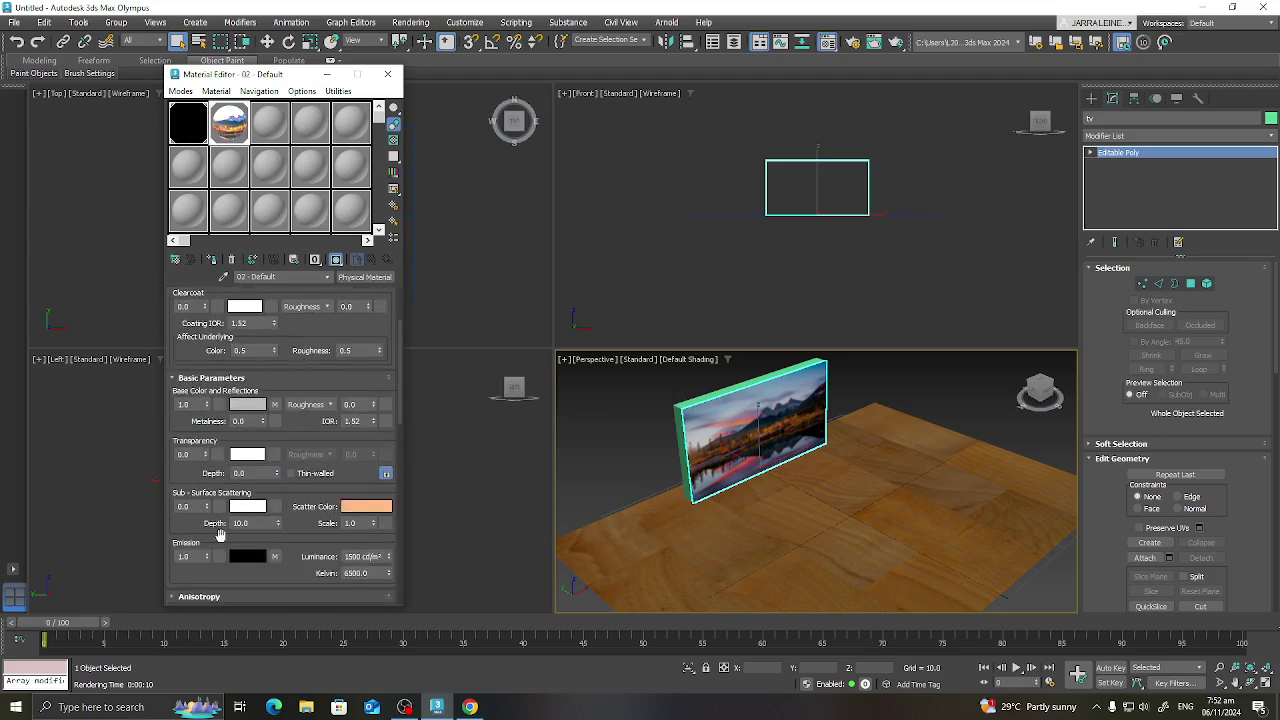
{"action": "left_click_drag", "start_coordinate": [207, 558], "coordinate": [206, 578]}
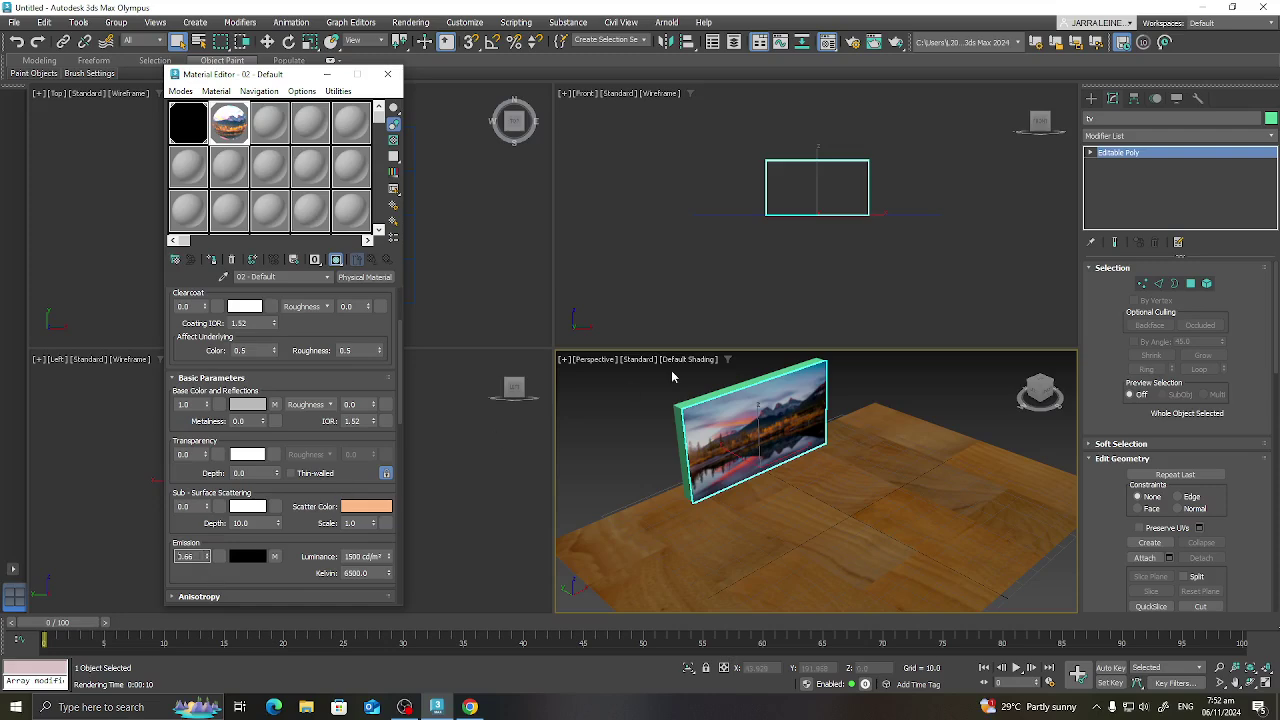
{"action": "left_click", "coordinate": [410, 22]}
{"action": "left_click", "coordinate": [430, 44]}
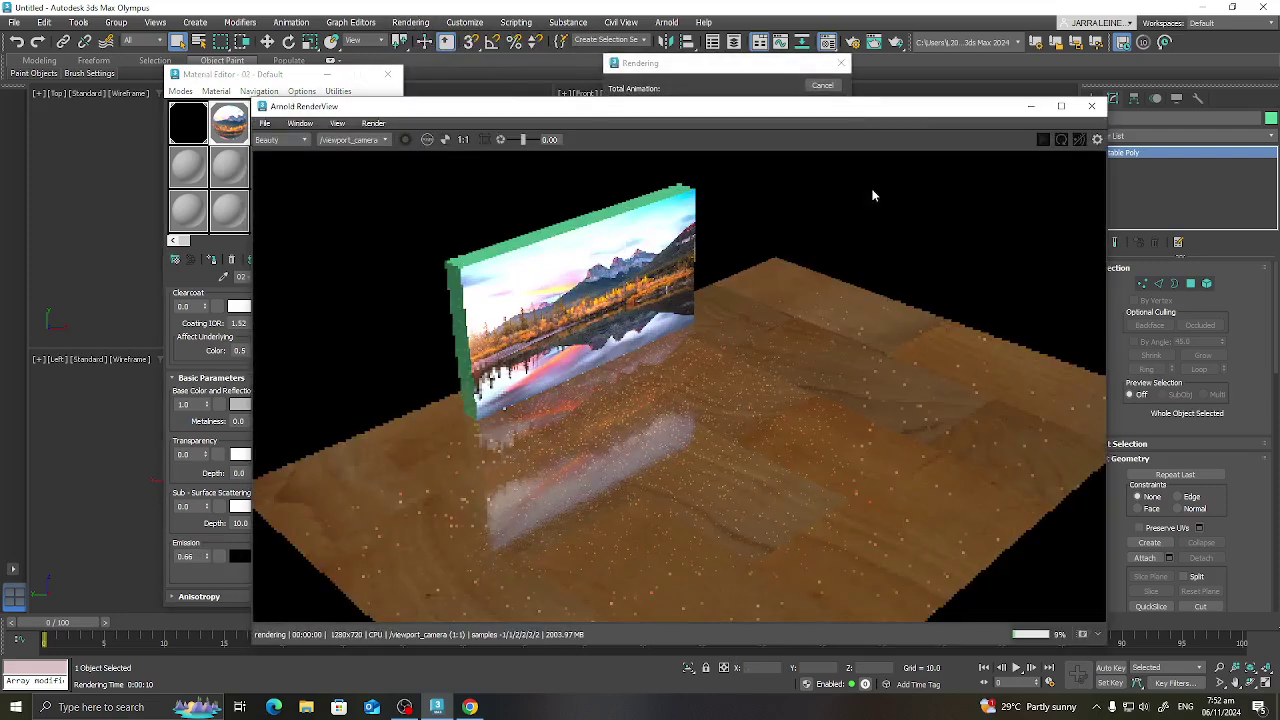
{"action": "left_click", "coordinate": [822, 85]}
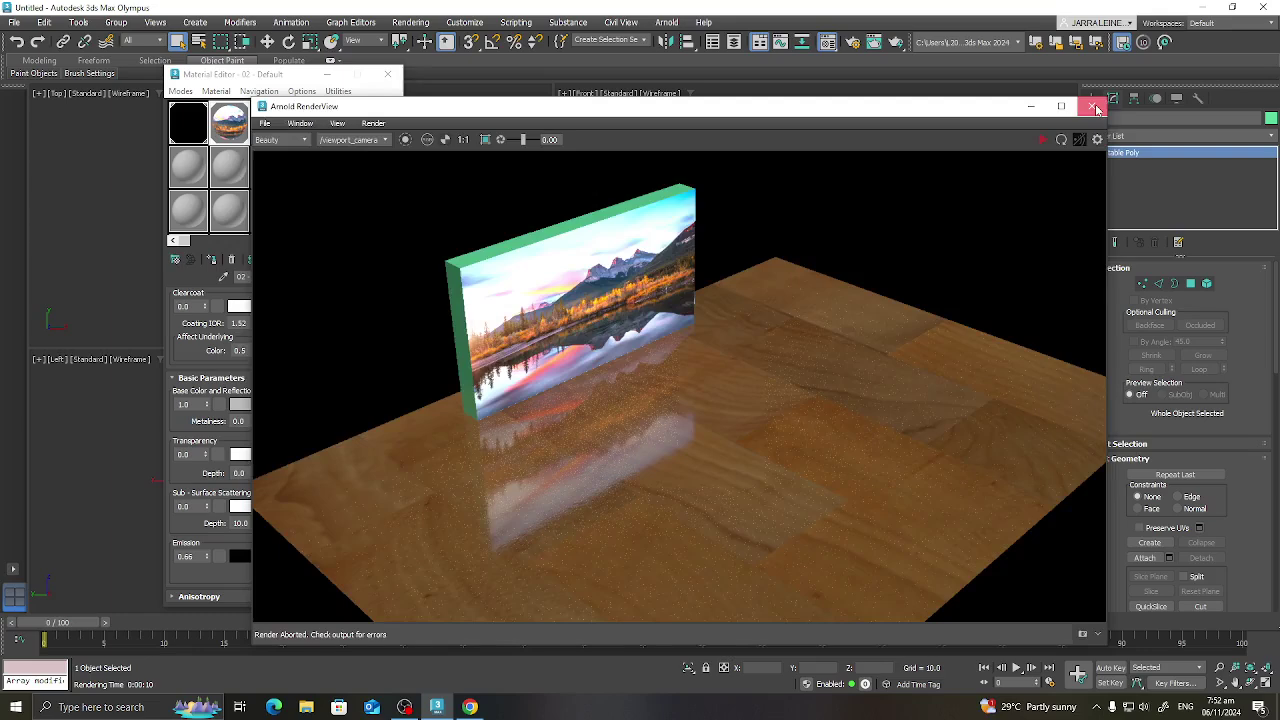
{"action": "left_click", "coordinate": [1094, 107]}
Step: Lower the tv material's emission weight to 0.24 and check the glow in a test render
{"action": "left_click_drag", "start_coordinate": [206, 560], "coordinate": [202, 585]}
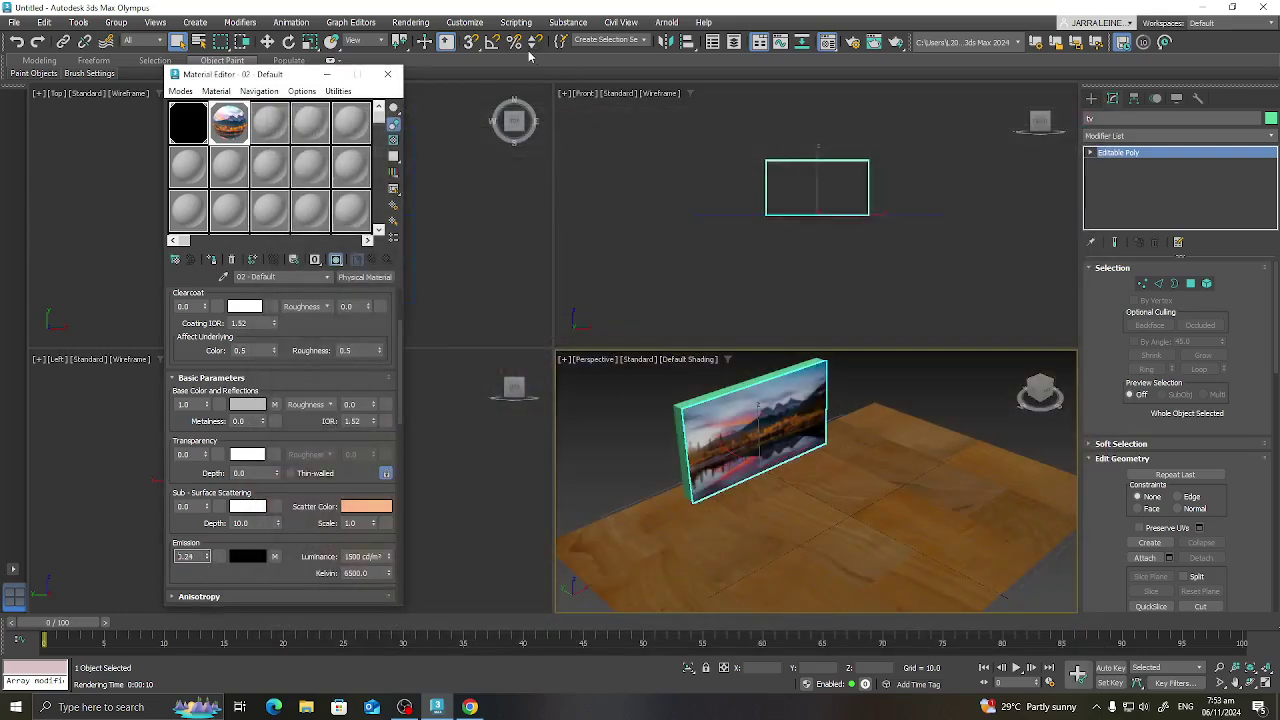
{"action": "left_click", "coordinate": [398, 24]}
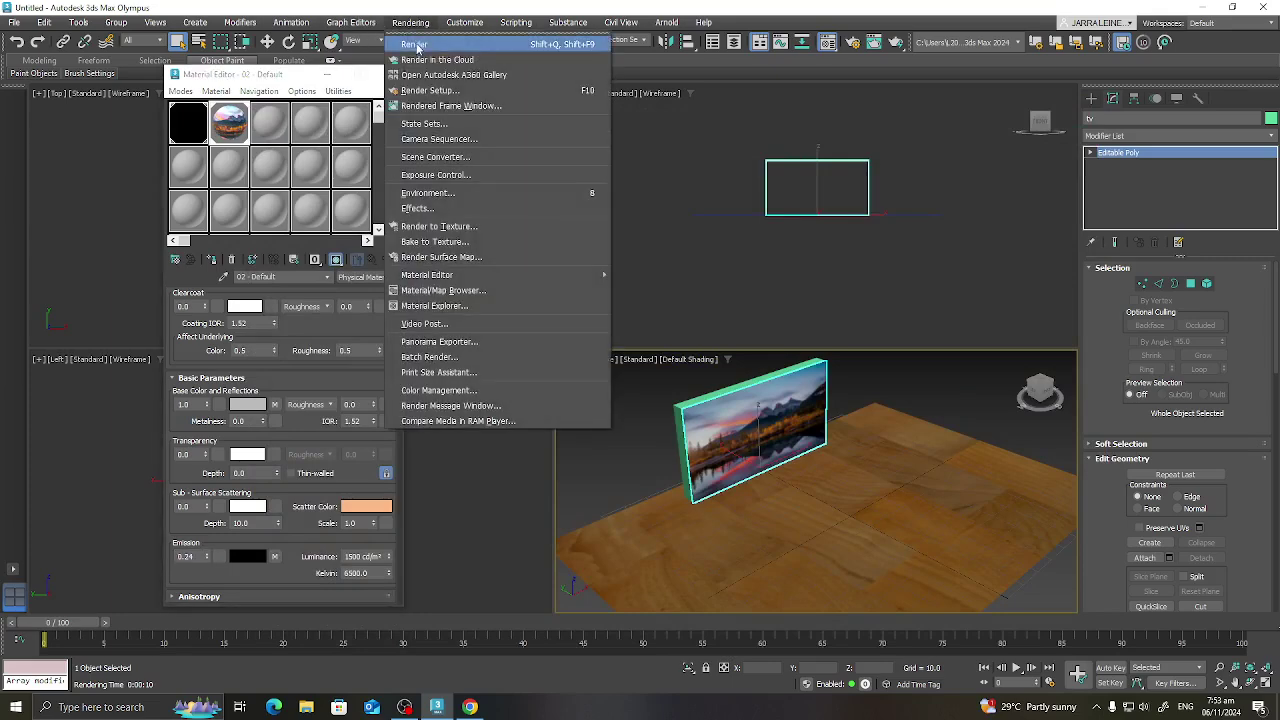
{"action": "left_click", "coordinate": [430, 43]}
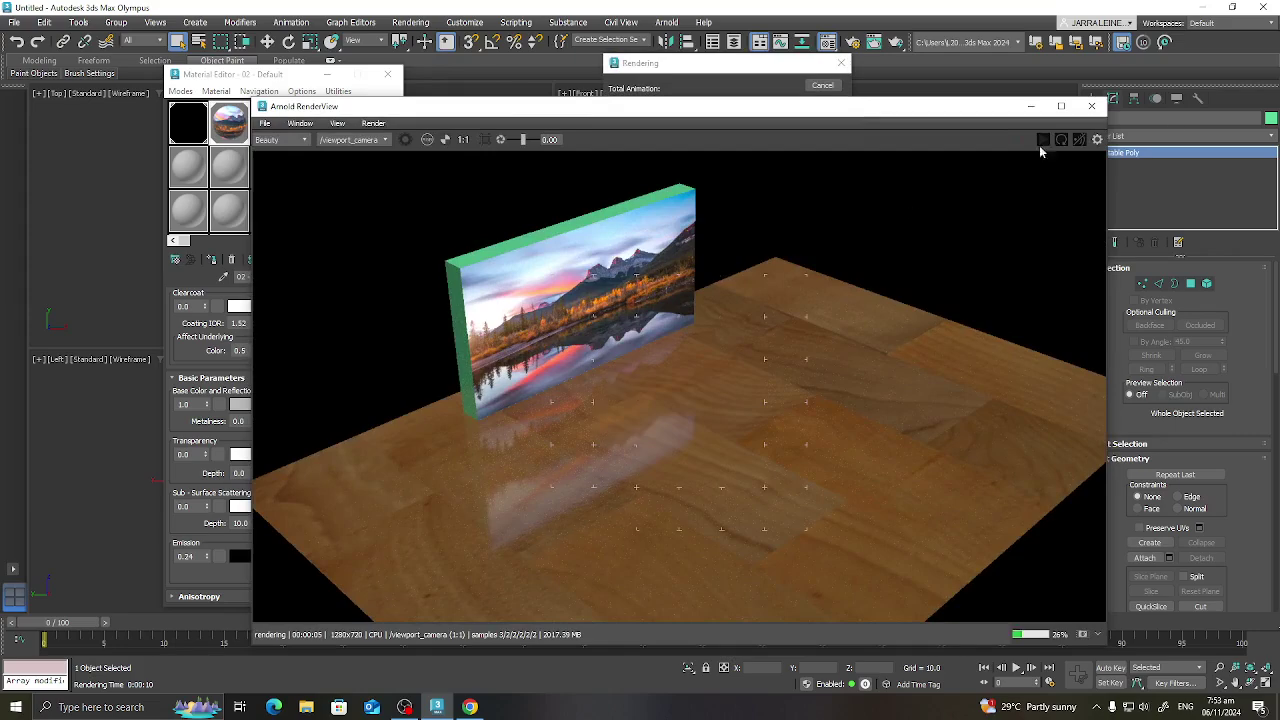
{"action": "left_click", "coordinate": [1091, 106]}
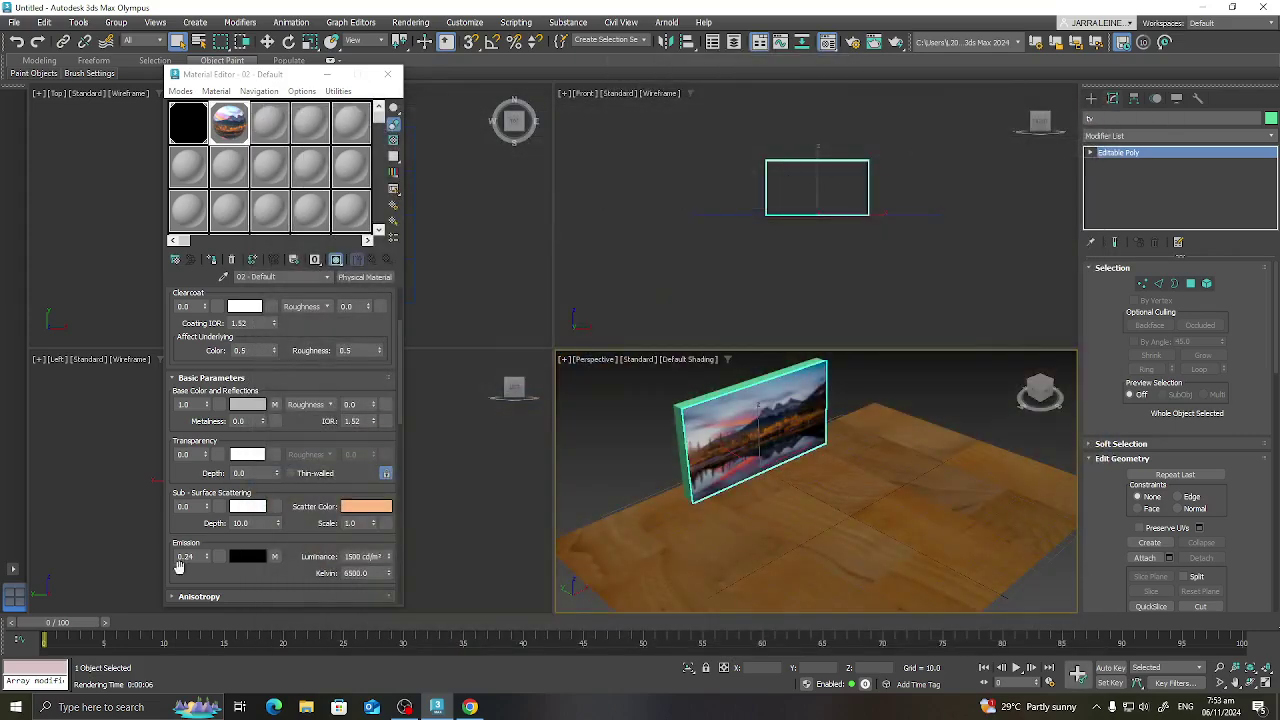
Step: Set the tv material's emission weight to 0.0 and render the Perspective view to check the screen without glow
{"action": "left_click_drag", "start_coordinate": [201, 557], "coordinate": [152, 557]}
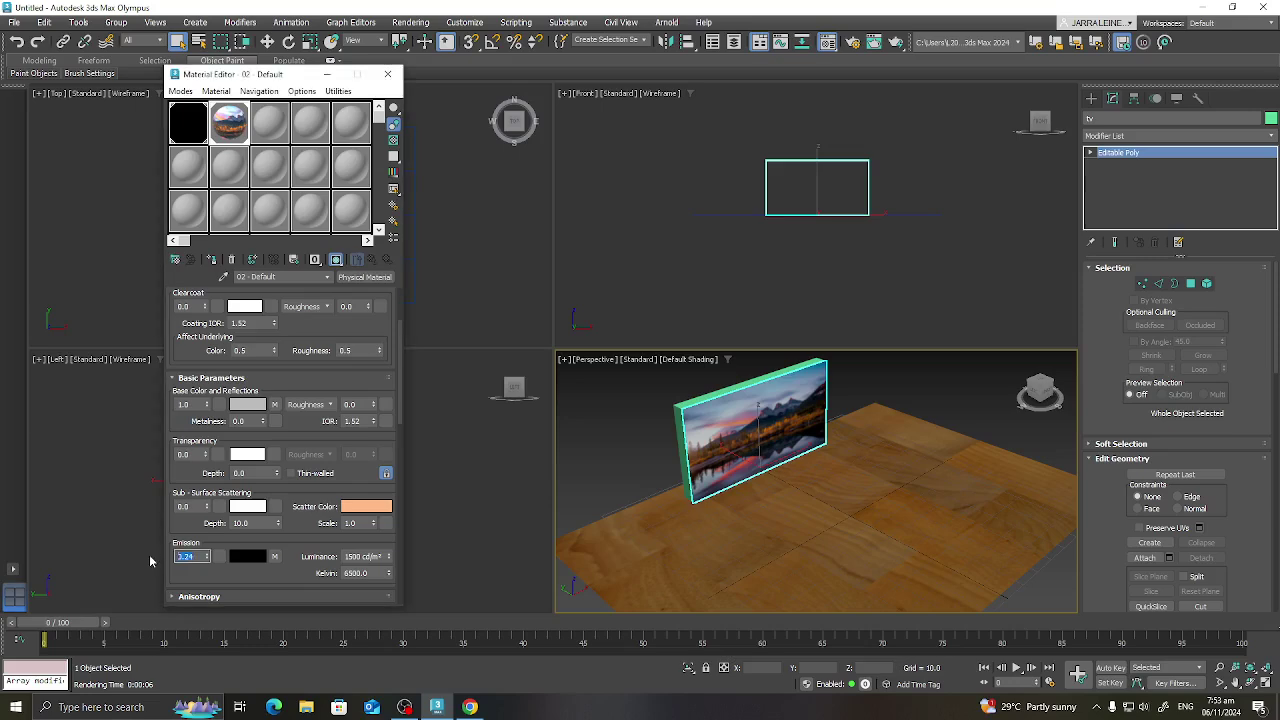
{"action": "left_click", "coordinate": [411, 22]}
{"action": "left_click", "coordinate": [419, 44]}
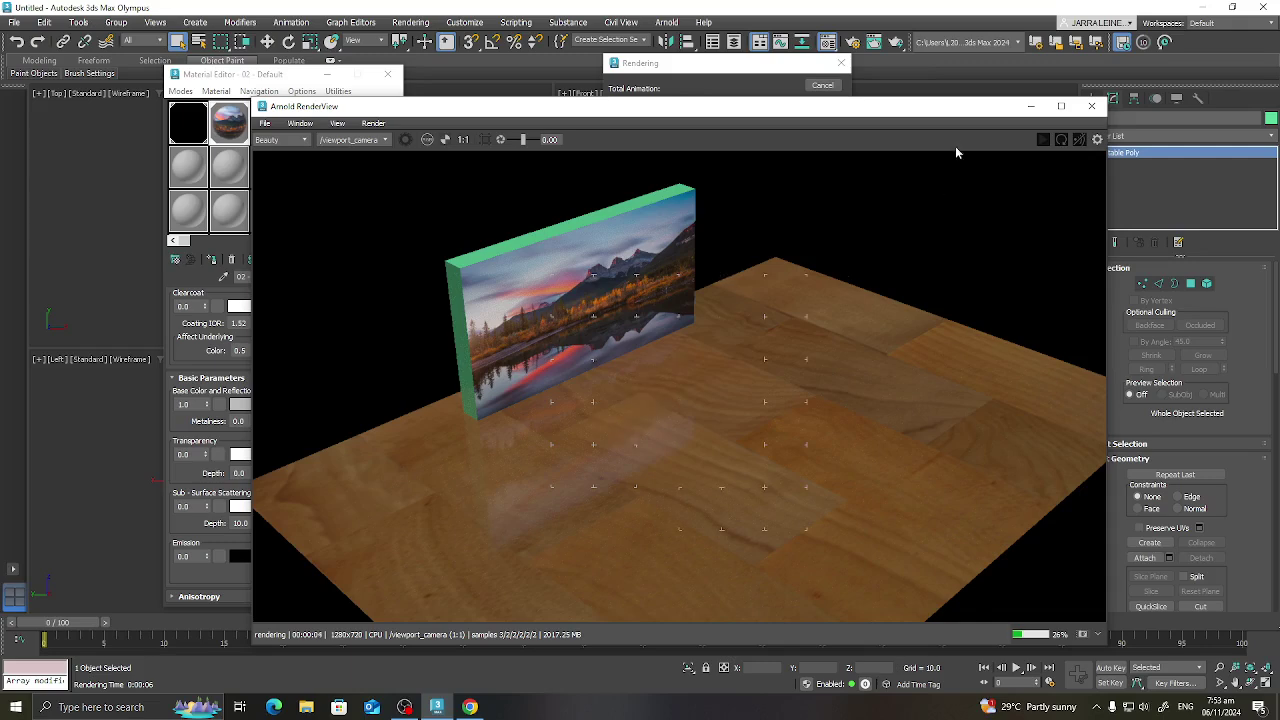
{"action": "left_click", "coordinate": [822, 85]}
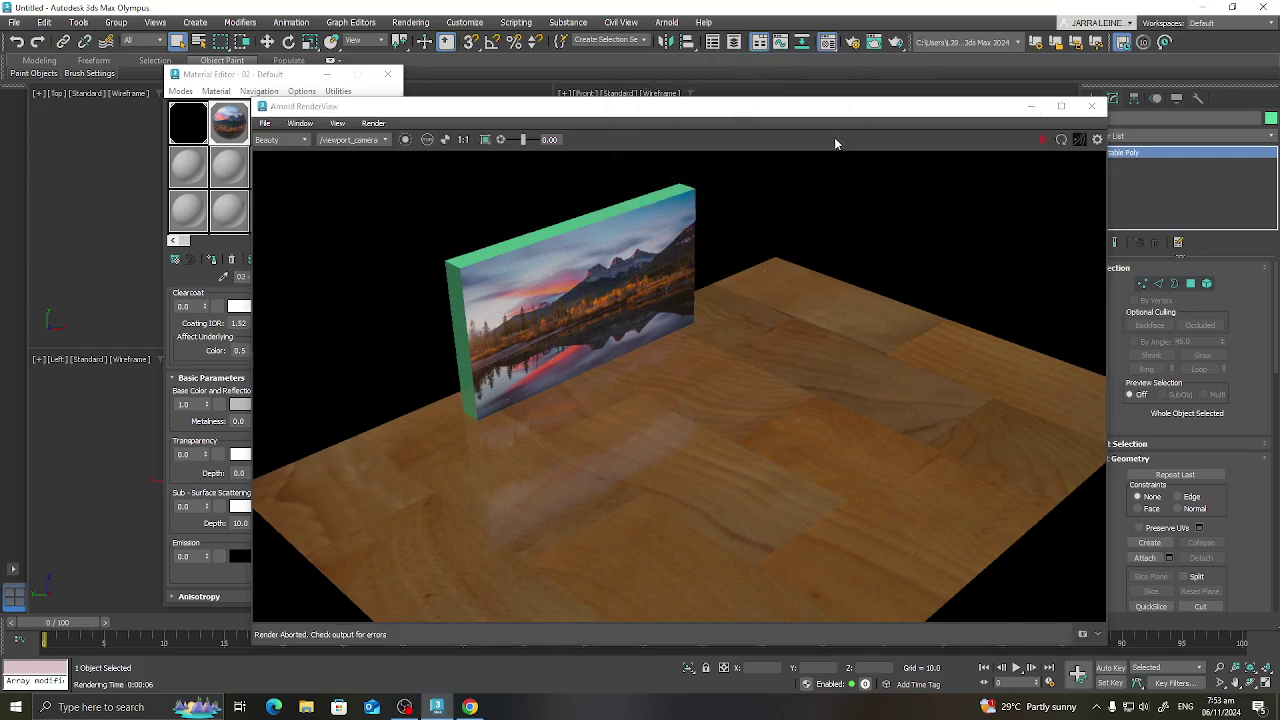
{"action": "left_click", "coordinate": [1091, 106]}
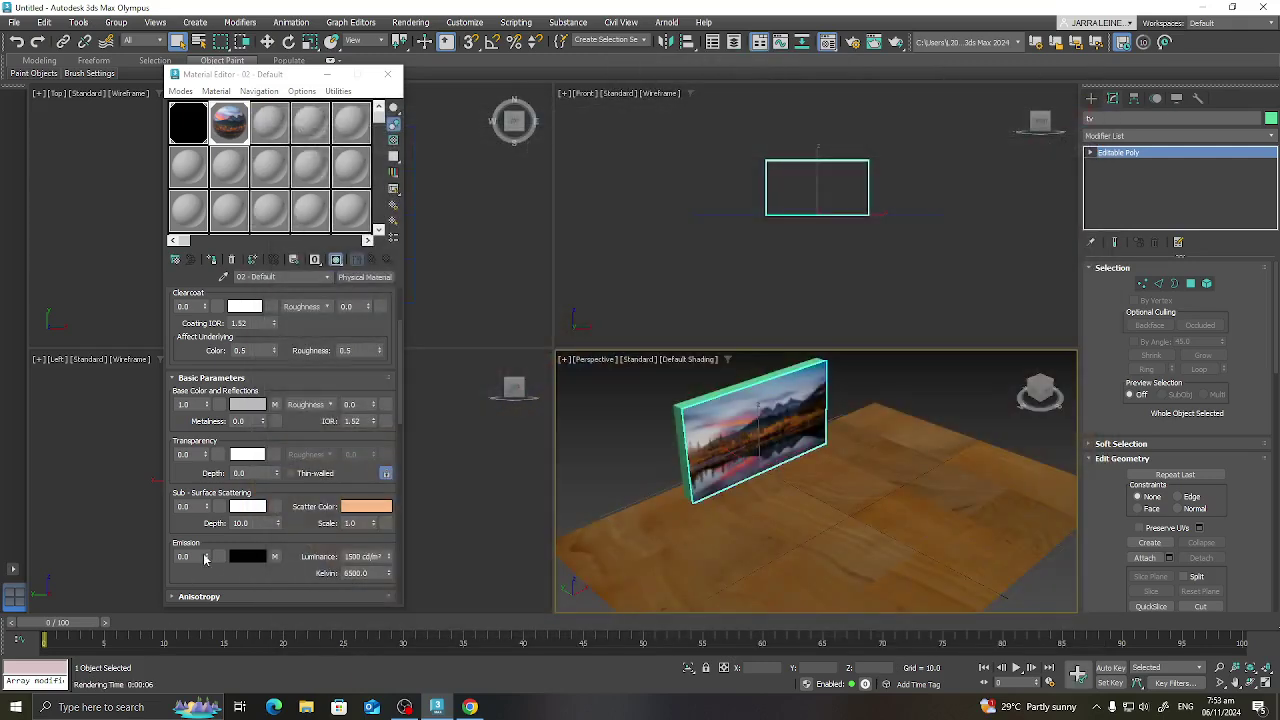
Step: Set the tv material's emission weight to 0.5 and check the screen's glow in a test render
{"action": "left_click", "coordinate": [203, 555]}
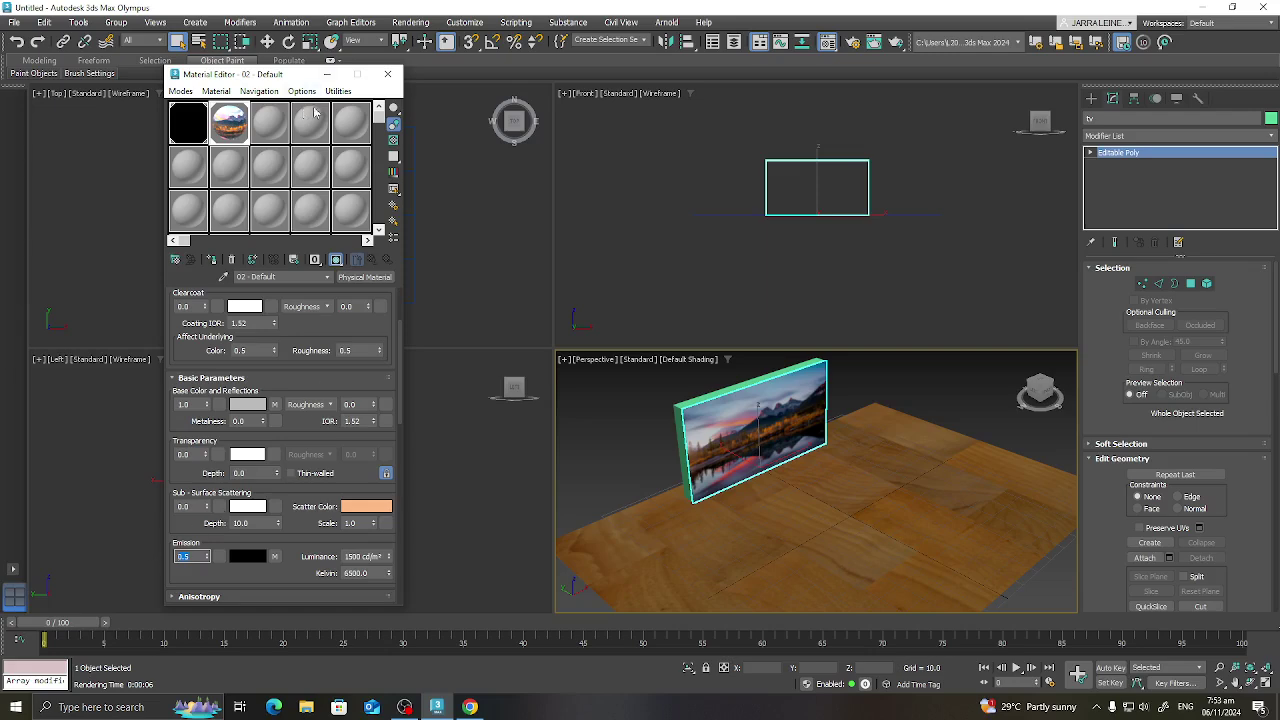
{"action": "left_click", "coordinate": [411, 22]}
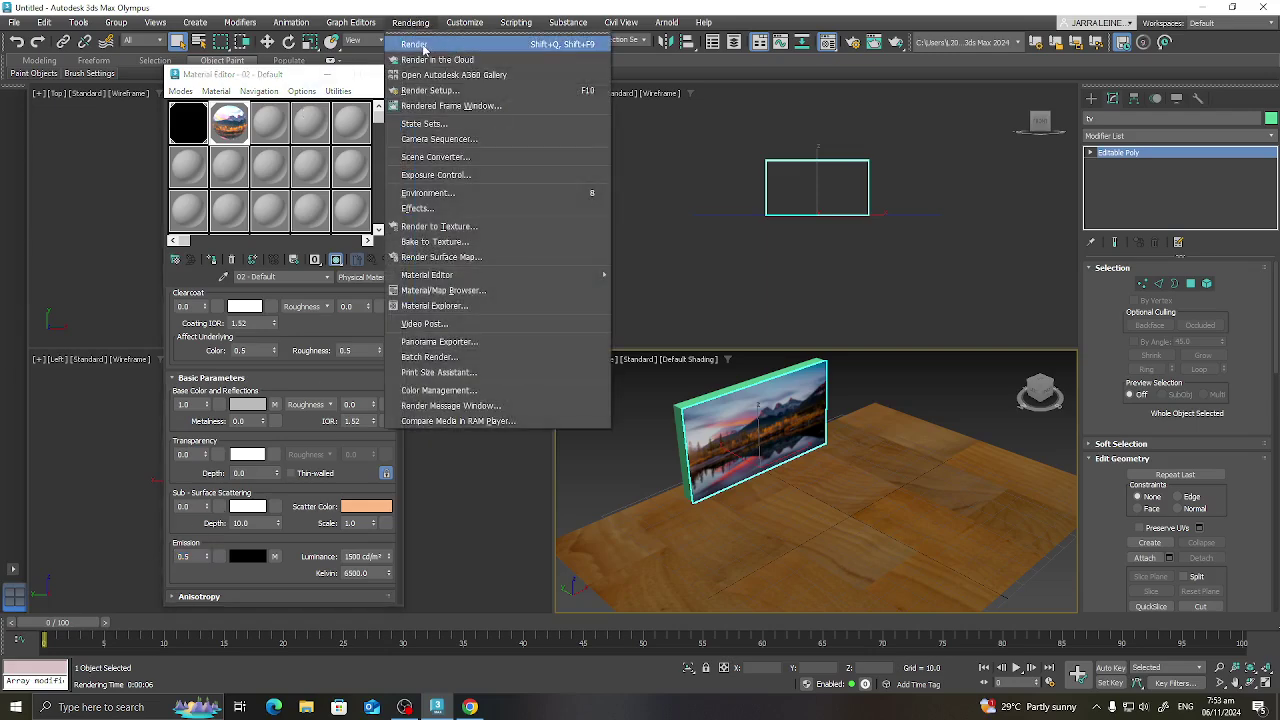
{"action": "left_click", "coordinate": [416, 44]}
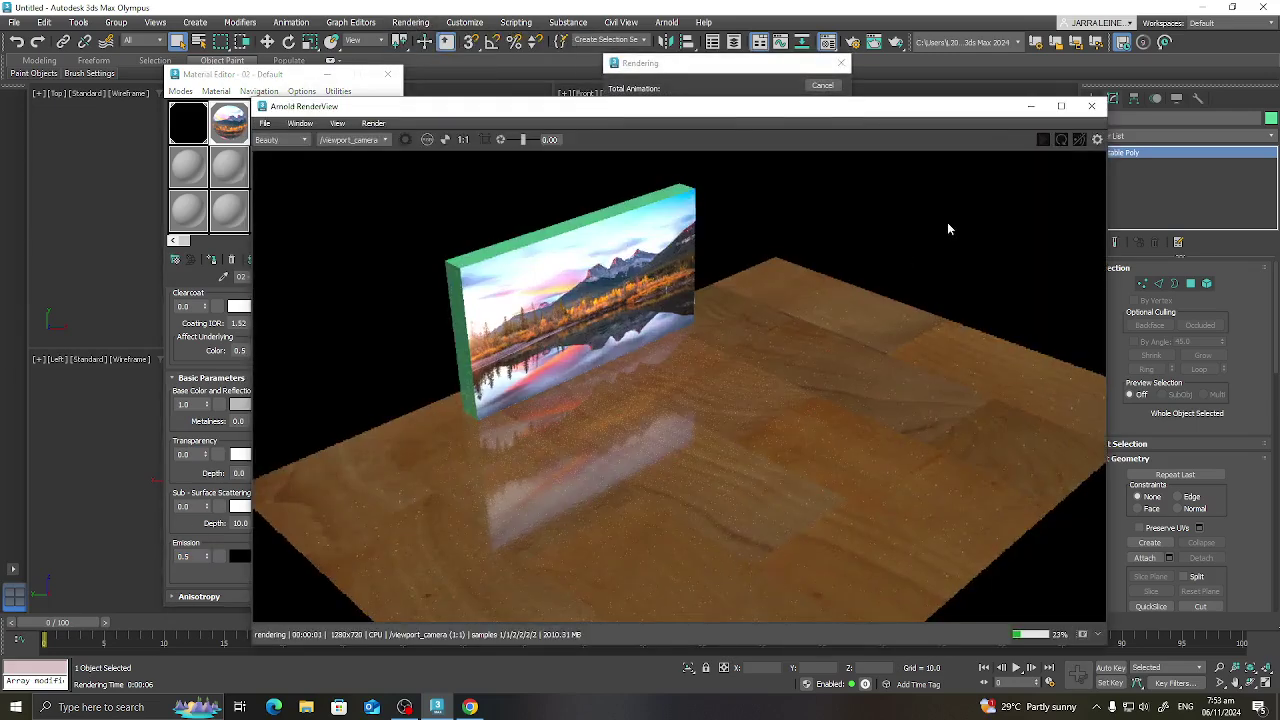
{"action": "left_click", "coordinate": [1091, 106]}
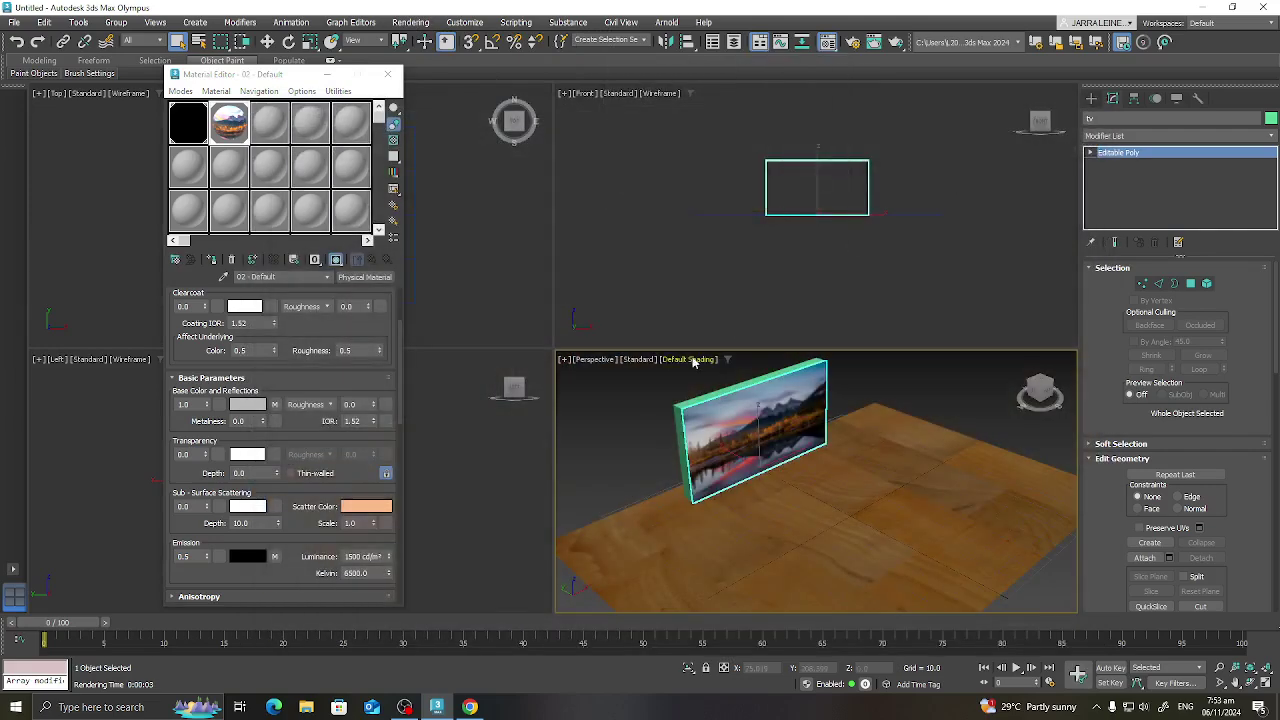
Step: Switch object creation to lights and choose the Arnold light category
{"action": "left_click", "coordinate": [1091, 98]}
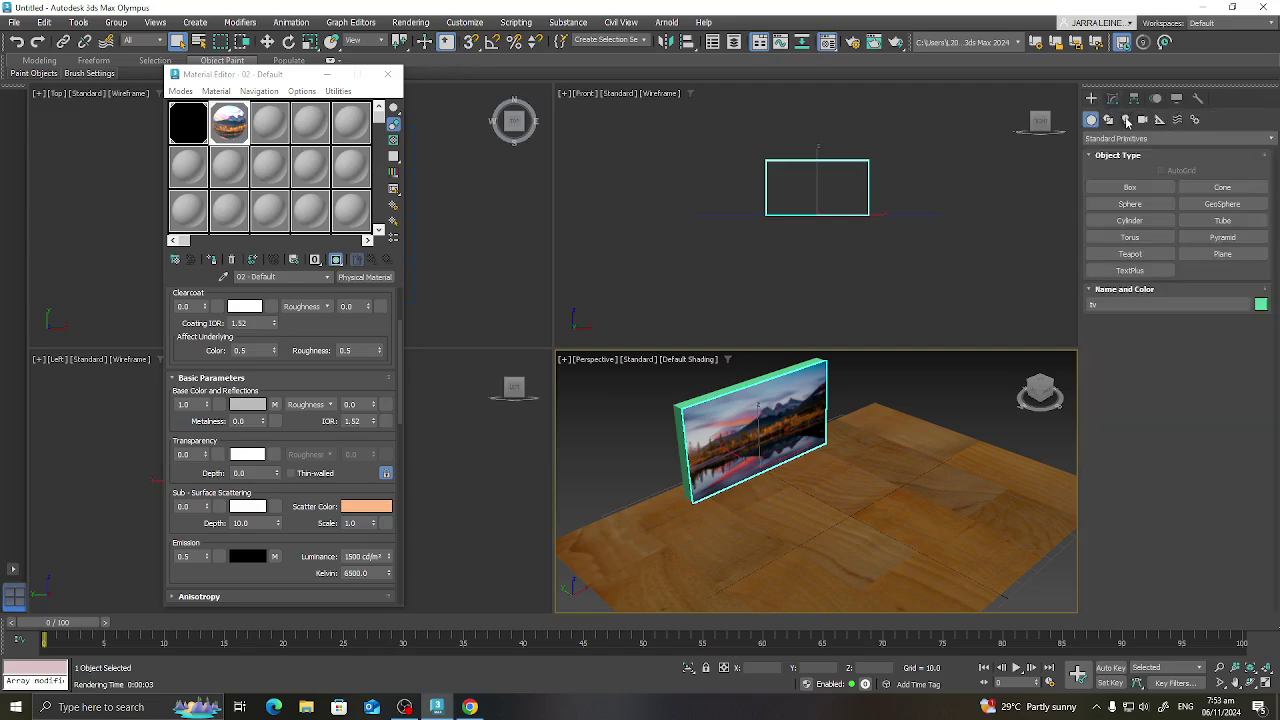
{"action": "left_click", "coordinate": [1126, 119]}
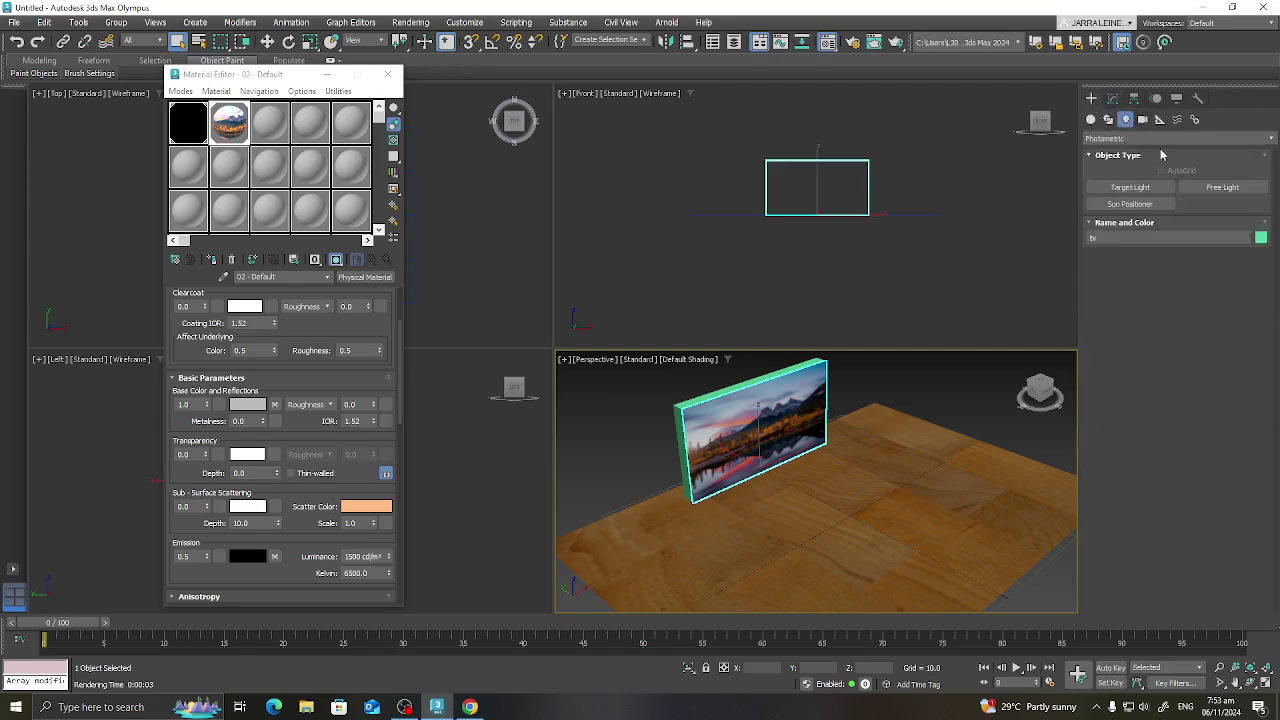
{"action": "left_click", "coordinate": [1134, 139]}
{"action": "left_click", "coordinate": [1110, 176]}
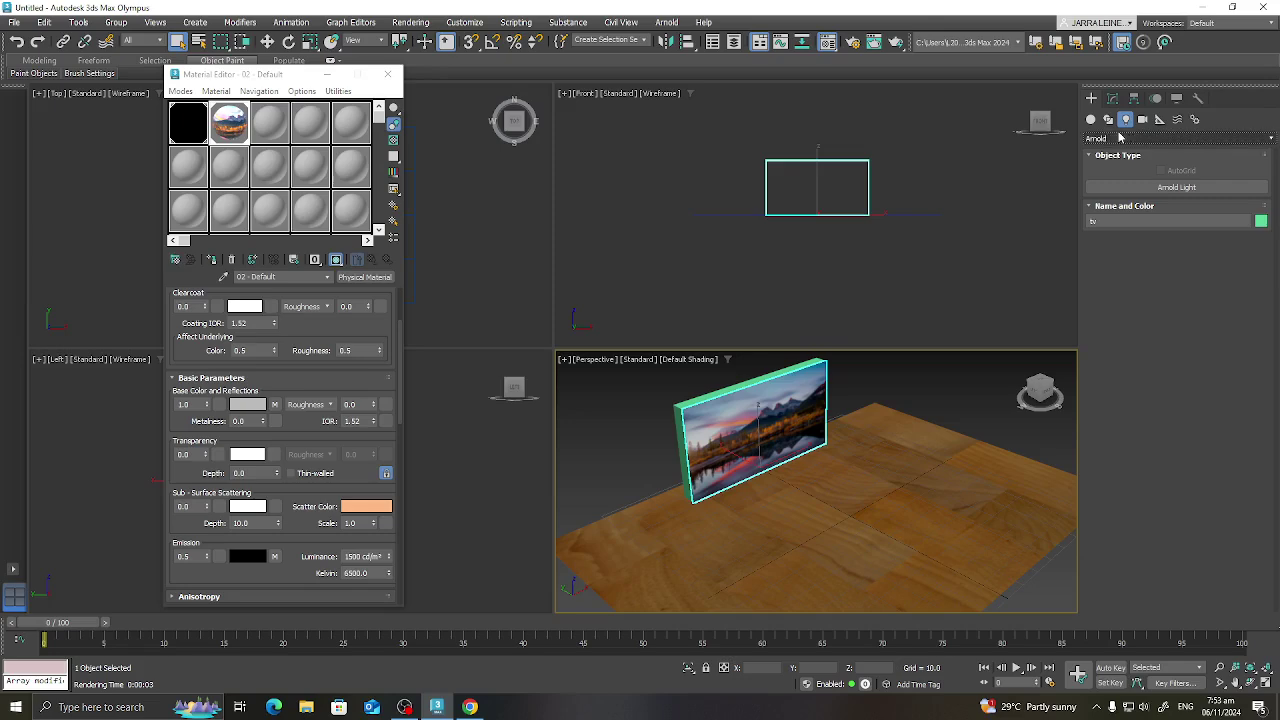
{"action": "left_click", "coordinate": [1180, 189]}
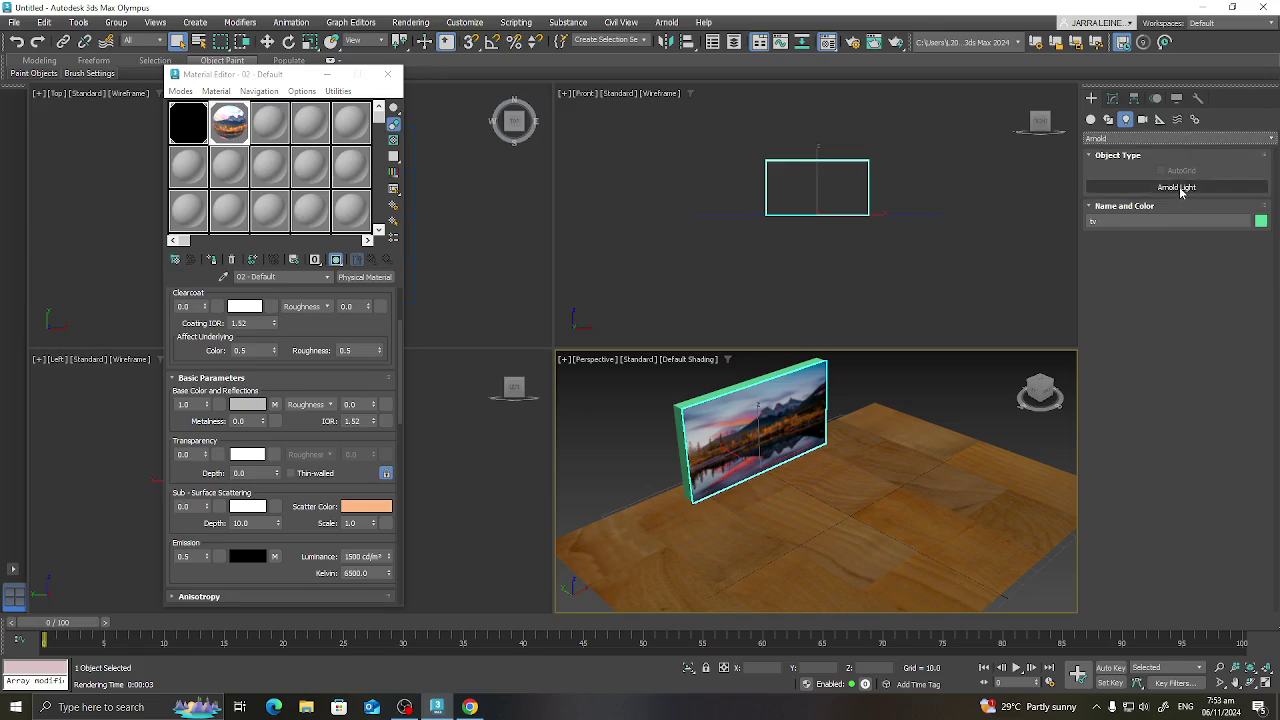
{"action": "right_click", "coordinate": [984, 381]}
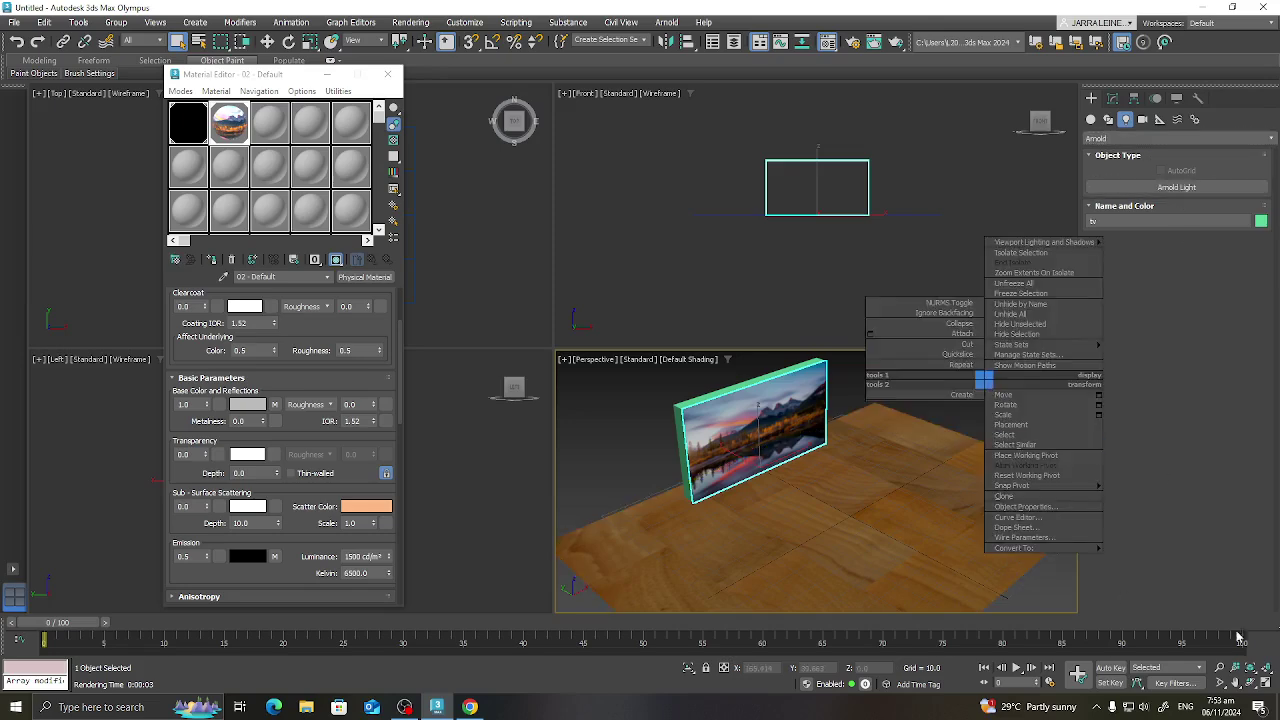
{"action": "left_click", "coordinate": [957, 423]}
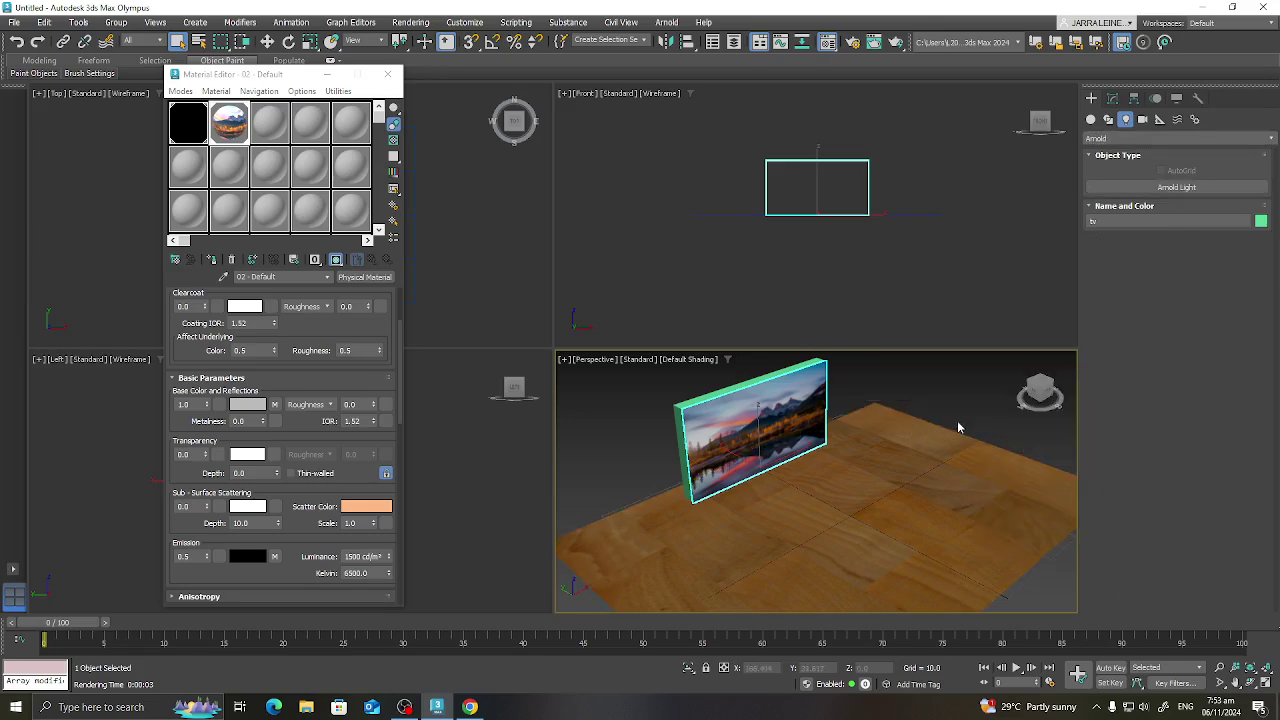
Step: Maximize the Perspective view and place an Arnold light of type Mesh in the empty space beyond the floor's far edge
{"action": "left_click", "coordinate": [1267, 684]}
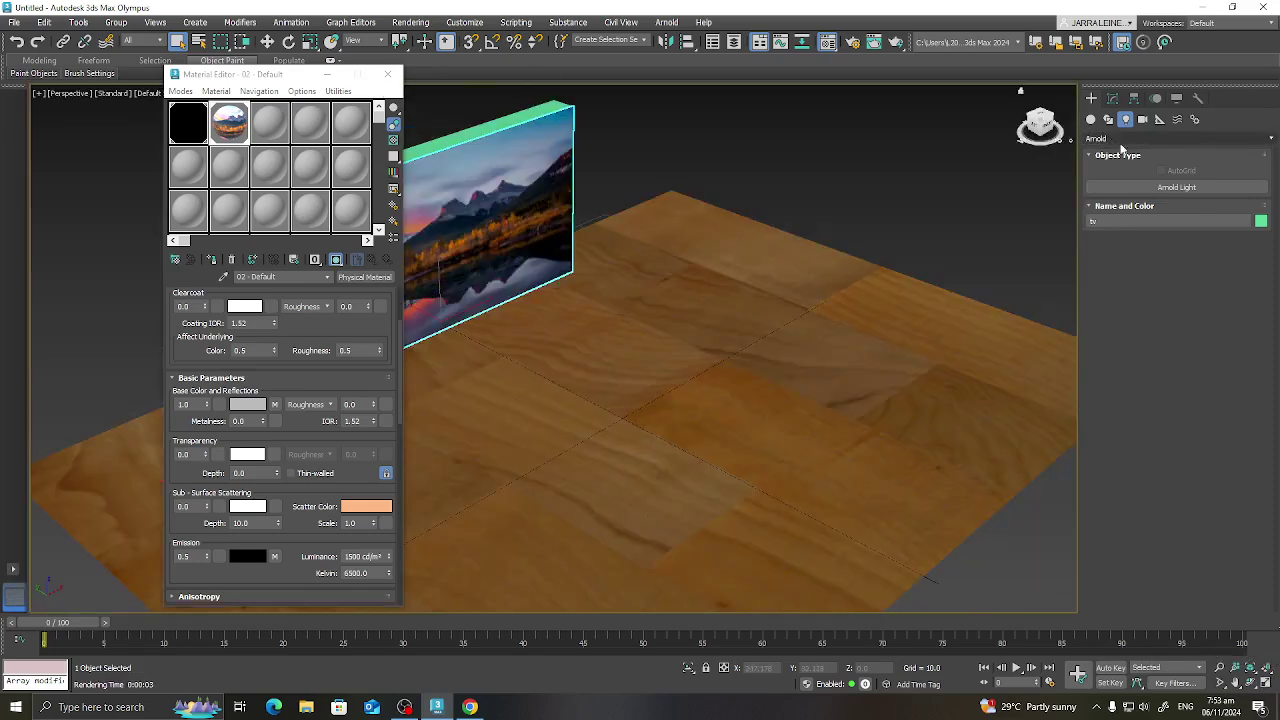
{"action": "left_click", "coordinate": [1180, 189]}
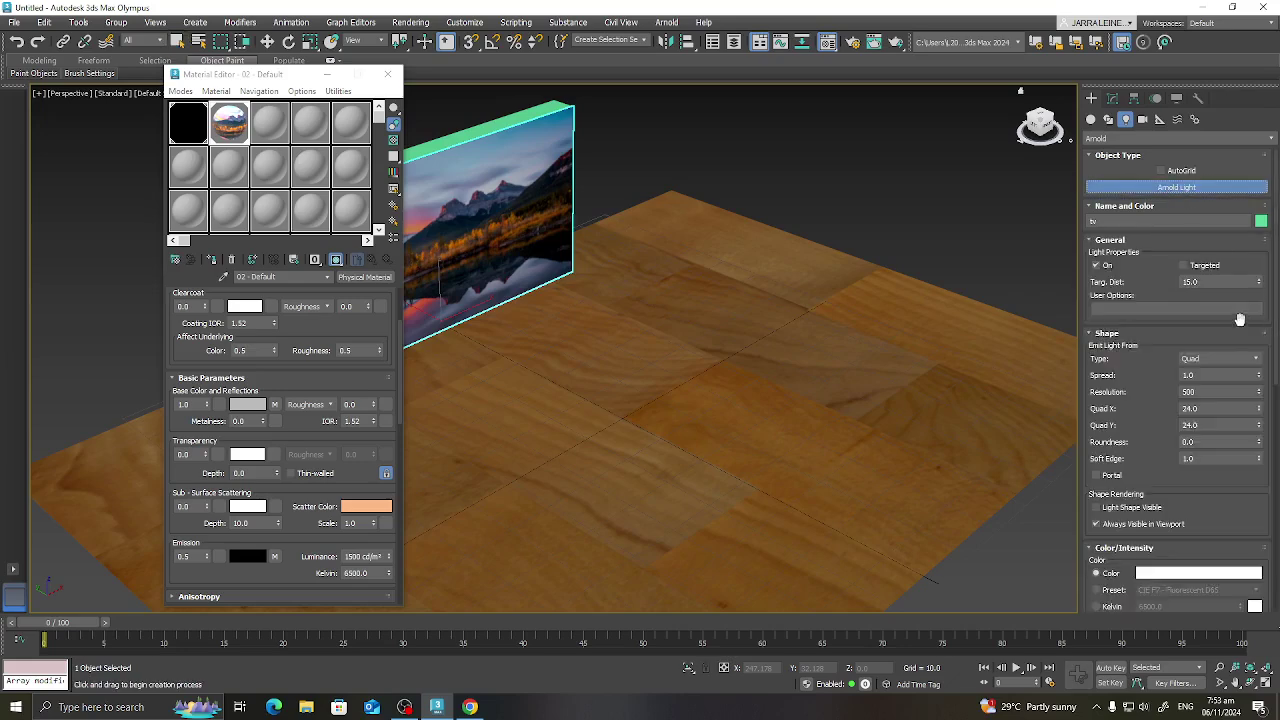
{"action": "scroll", "coordinate": [1190, 300], "scroll_direction": "down", "scroll_amount": 1}
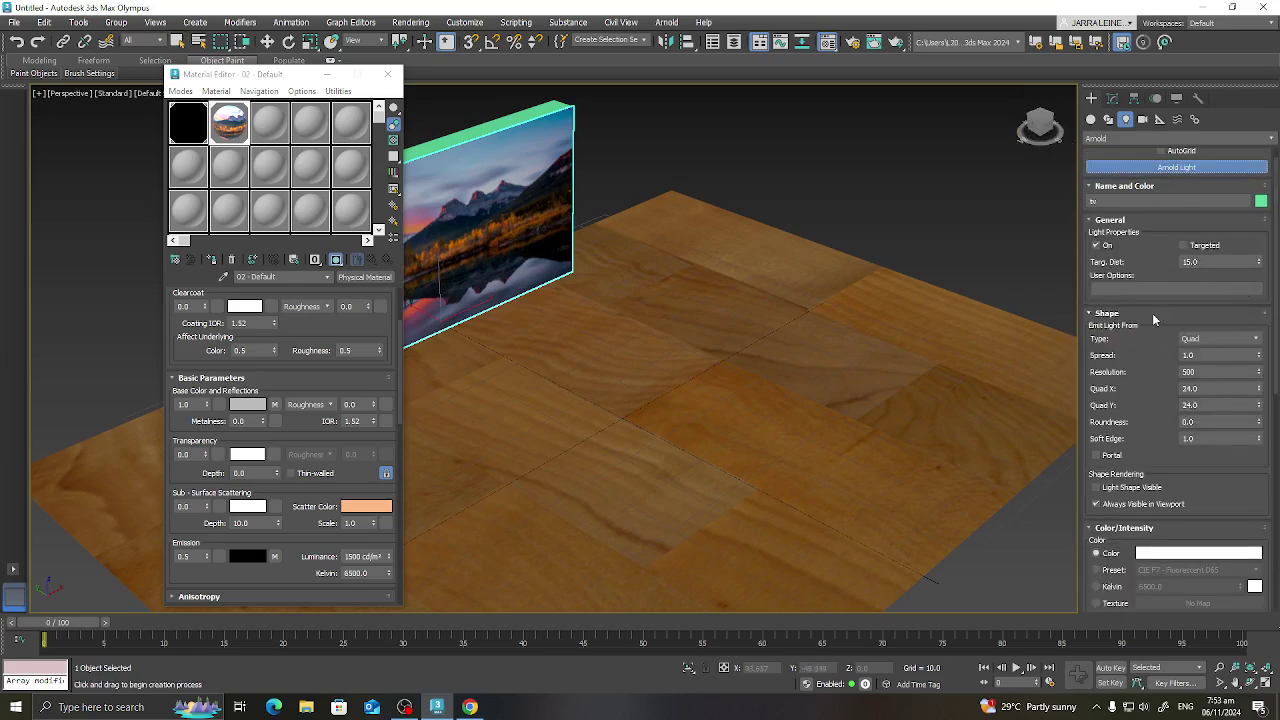
{"action": "left_click", "coordinate": [1242, 342]}
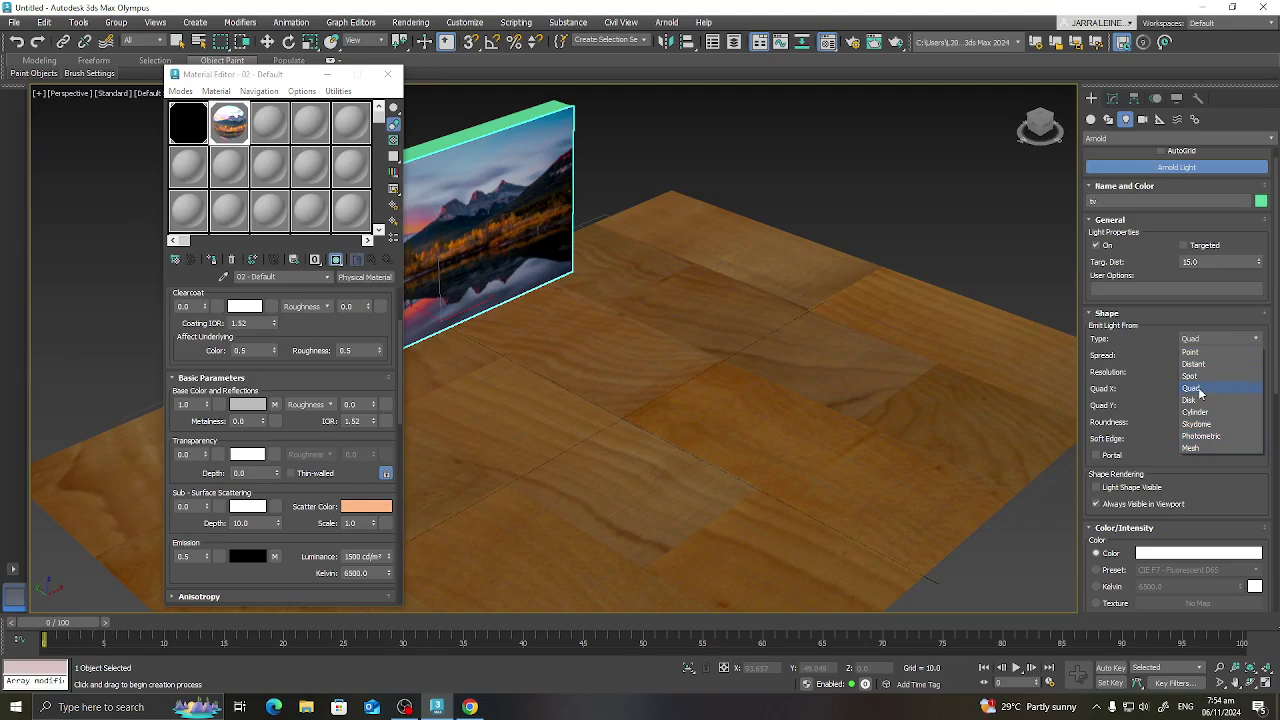
{"action": "left_click", "coordinate": [1190, 450]}
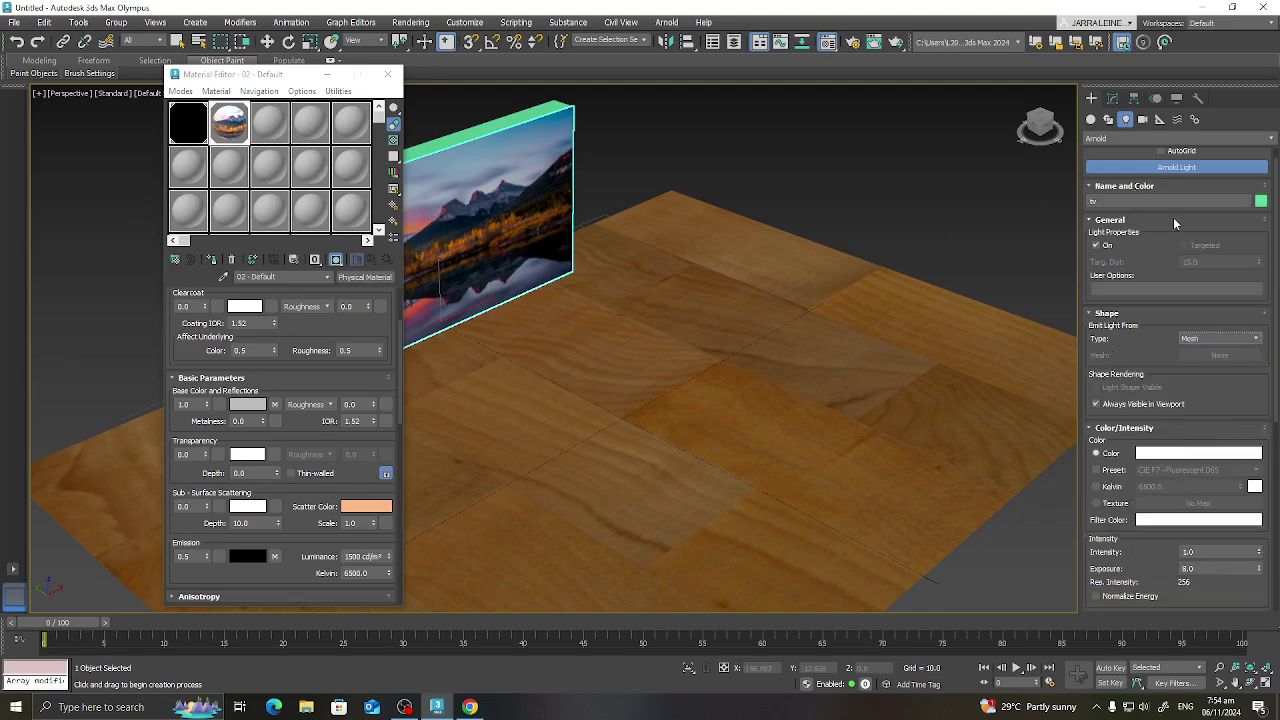
{"action": "left_click", "coordinate": [868, 118]}
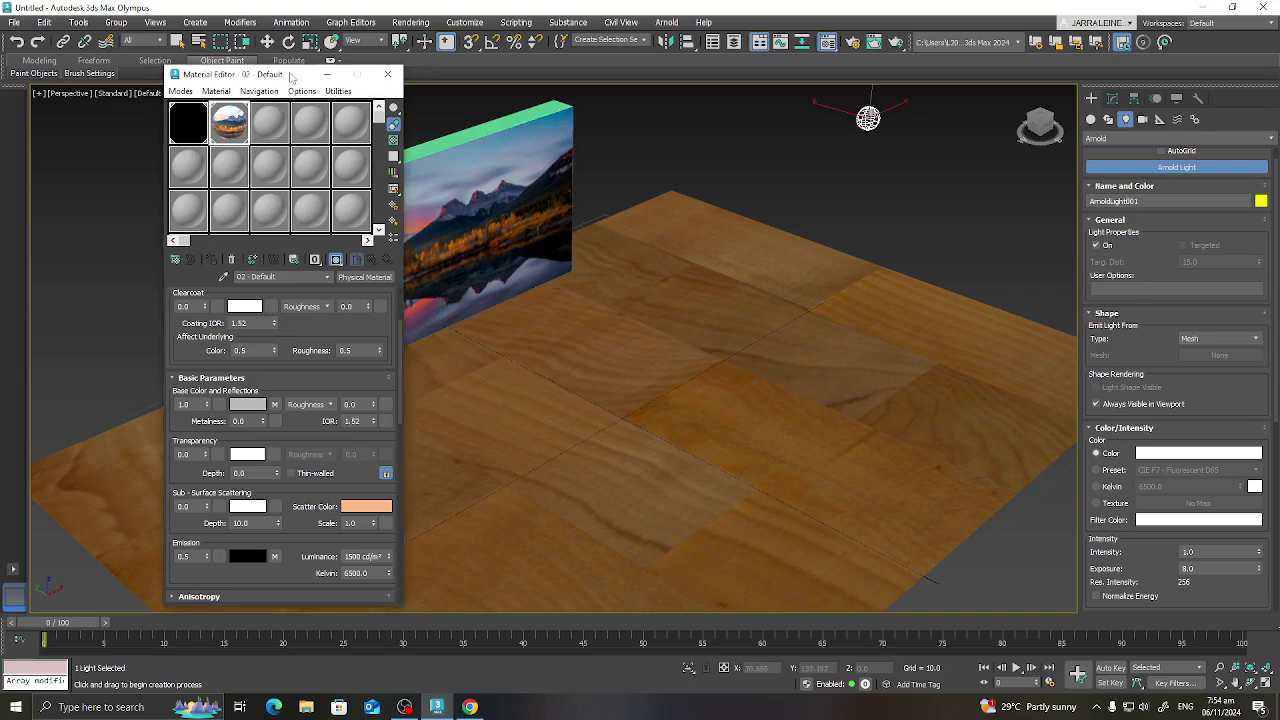
{"action": "left_click_drag", "start_coordinate": [300, 76], "coordinate": [248, 80]}
{"action": "right_click", "coordinate": [772, 124]}
{"action": "left_click", "coordinate": [772, 131]}
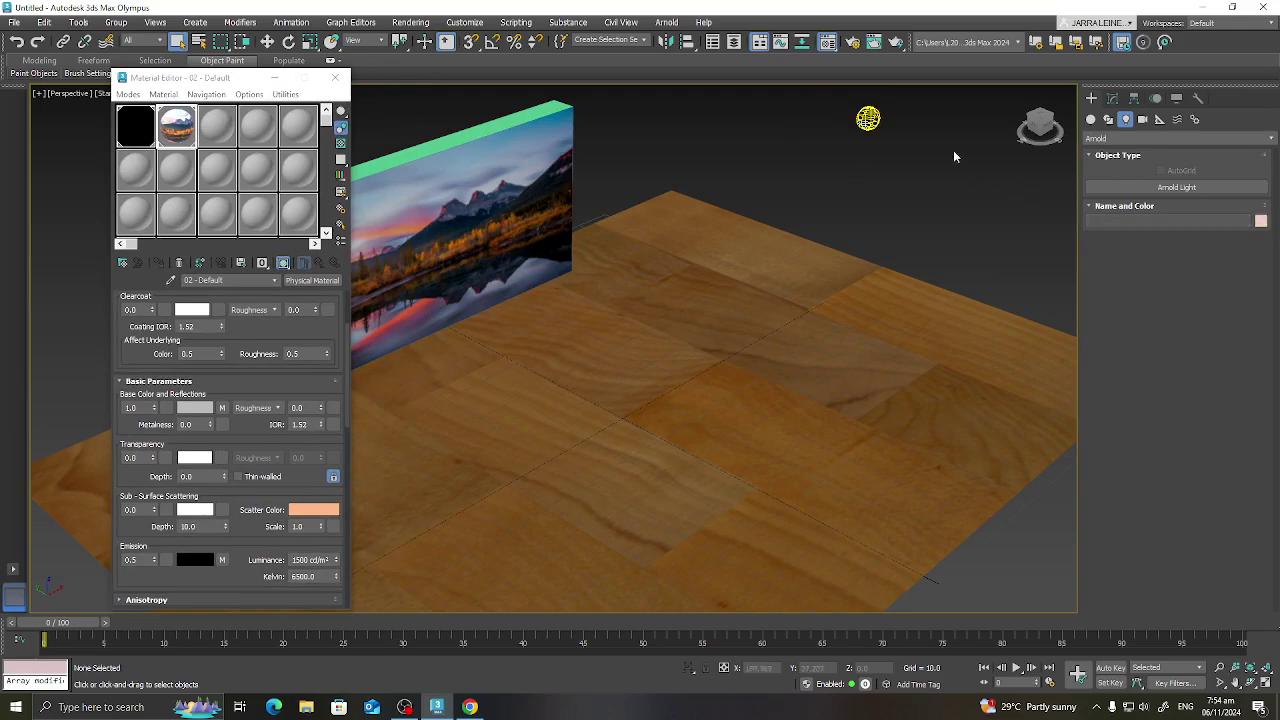
Step: Assign the tv object as the emitting mesh of the new Arnold light
{"action": "left_click", "coordinate": [868, 118]}
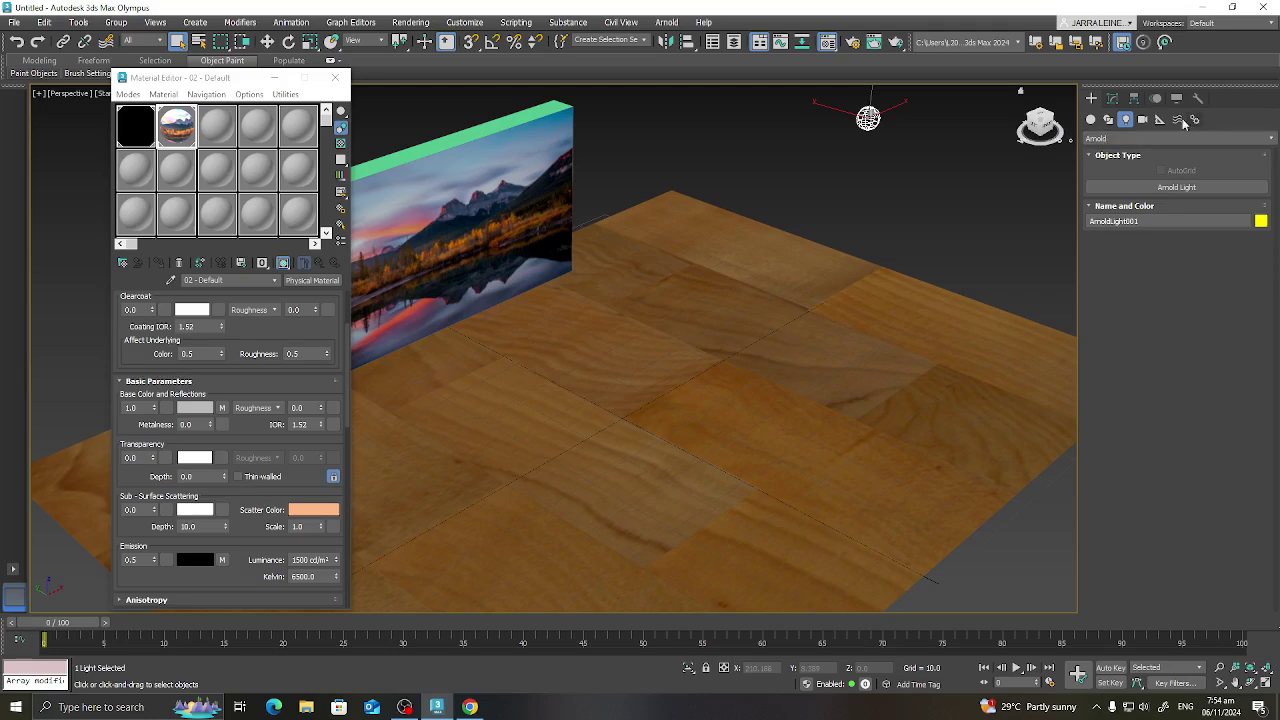
{"action": "left_click", "coordinate": [1112, 98]}
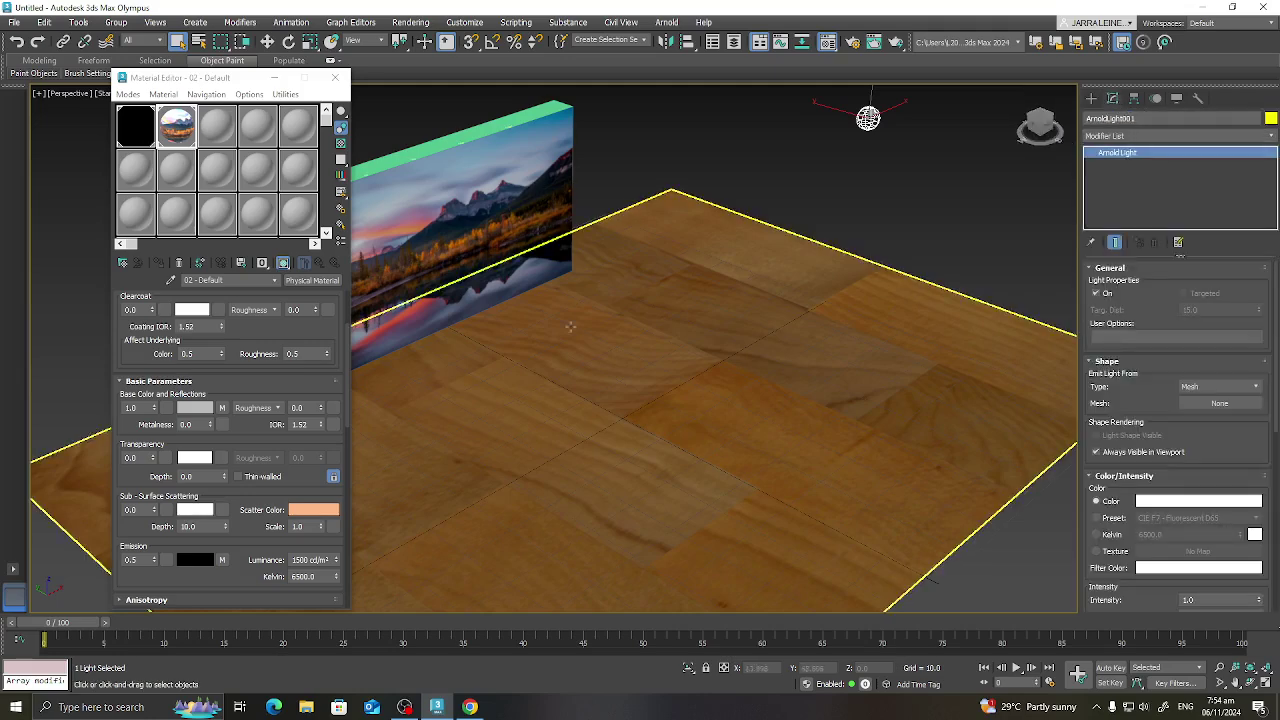
{"action": "left_click", "coordinate": [1220, 403]}
{"action": "left_click", "coordinate": [1220, 403]}
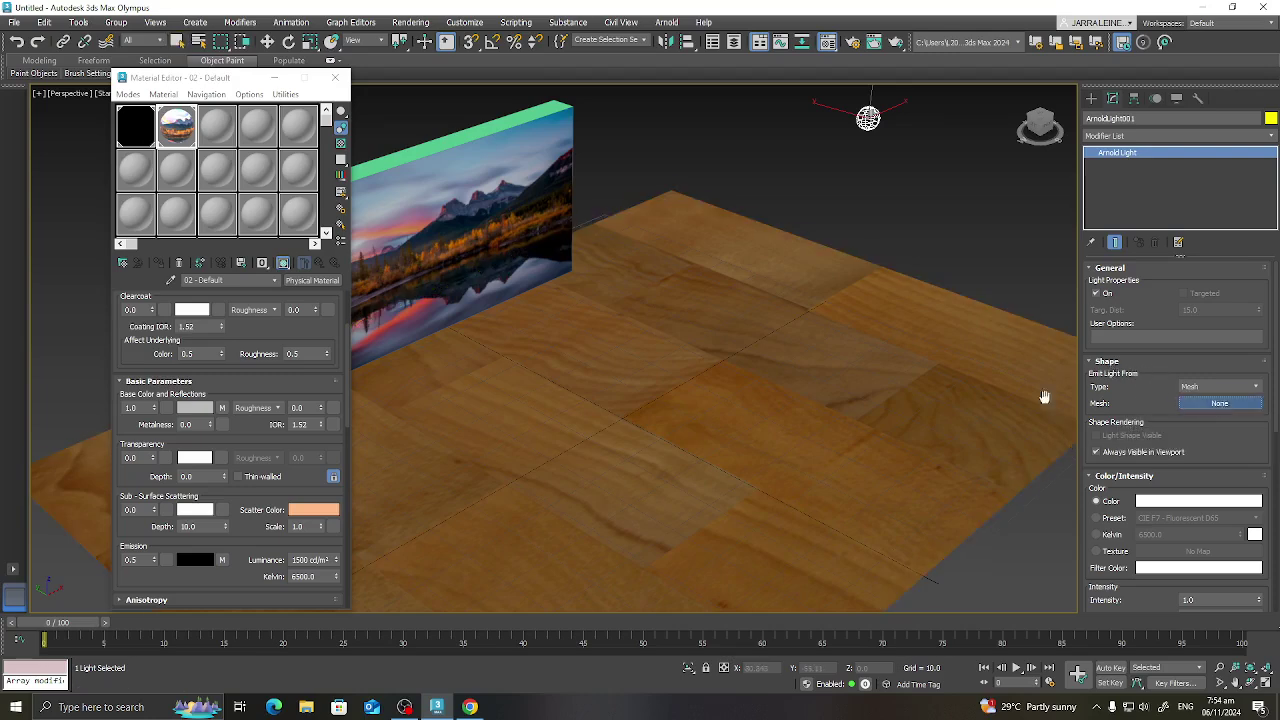
{"action": "left_click", "coordinate": [465, 215]}
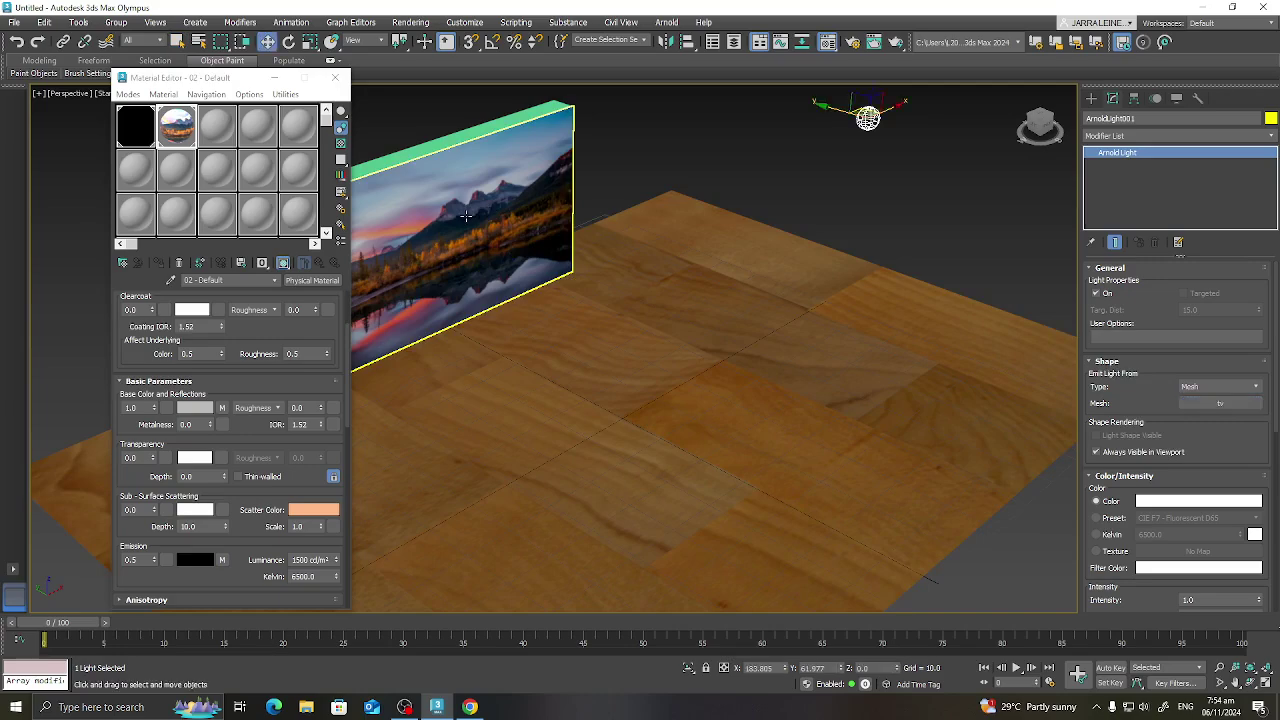
Step: Close the Material Editor and render the Perspective view to check the light cast by the TV mesh
{"action": "left_click", "coordinate": [335, 77]}
{"action": "left_click", "coordinate": [410, 22]}
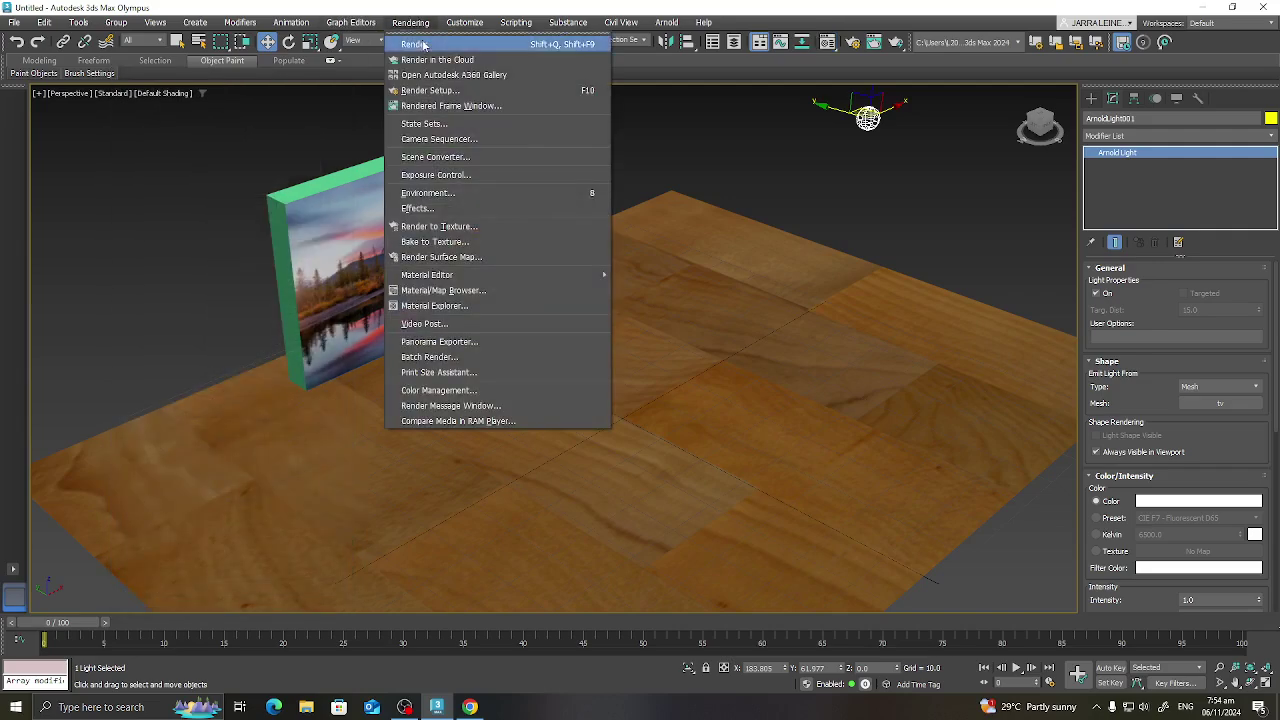
{"action": "left_click", "coordinate": [426, 44]}
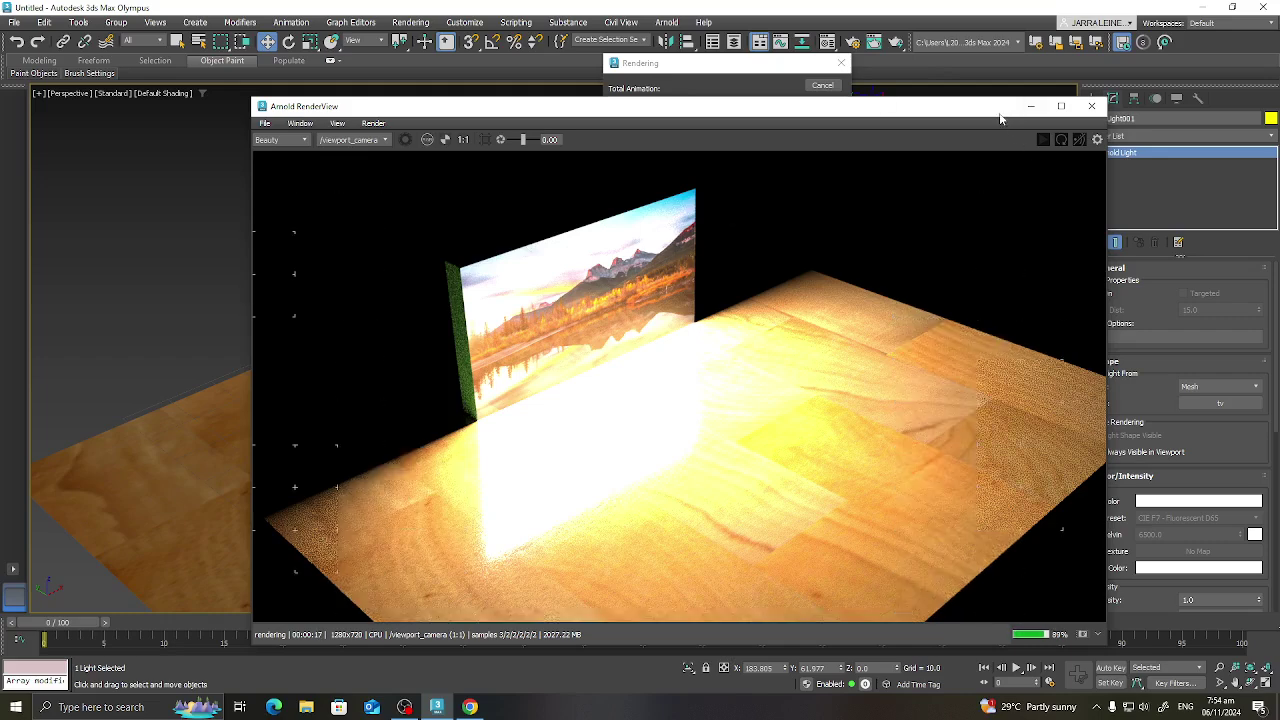
{"action": "left_click", "coordinate": [1097, 107]}
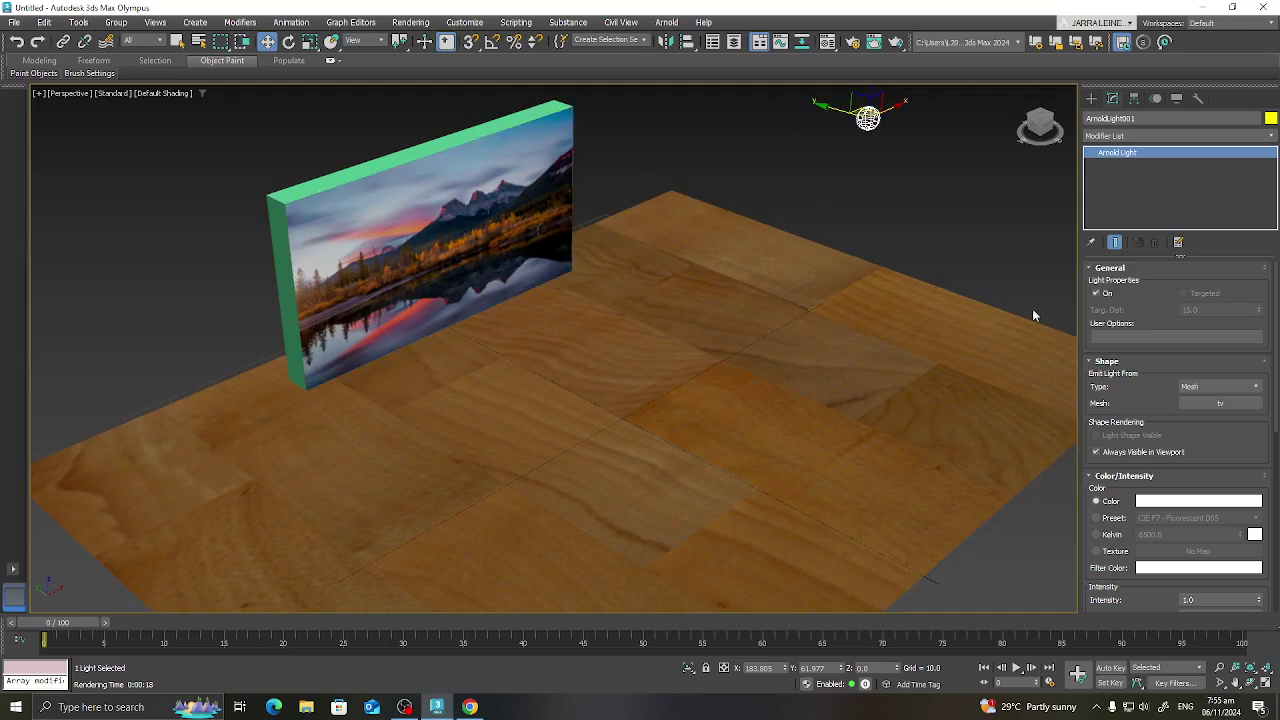
Step: Set the mesh light's exposure to 3.0 and check the brightness in a test render
{"action": "scroll", "coordinate": [1090, 338], "scroll_direction": "down", "scroll_amount": 5}
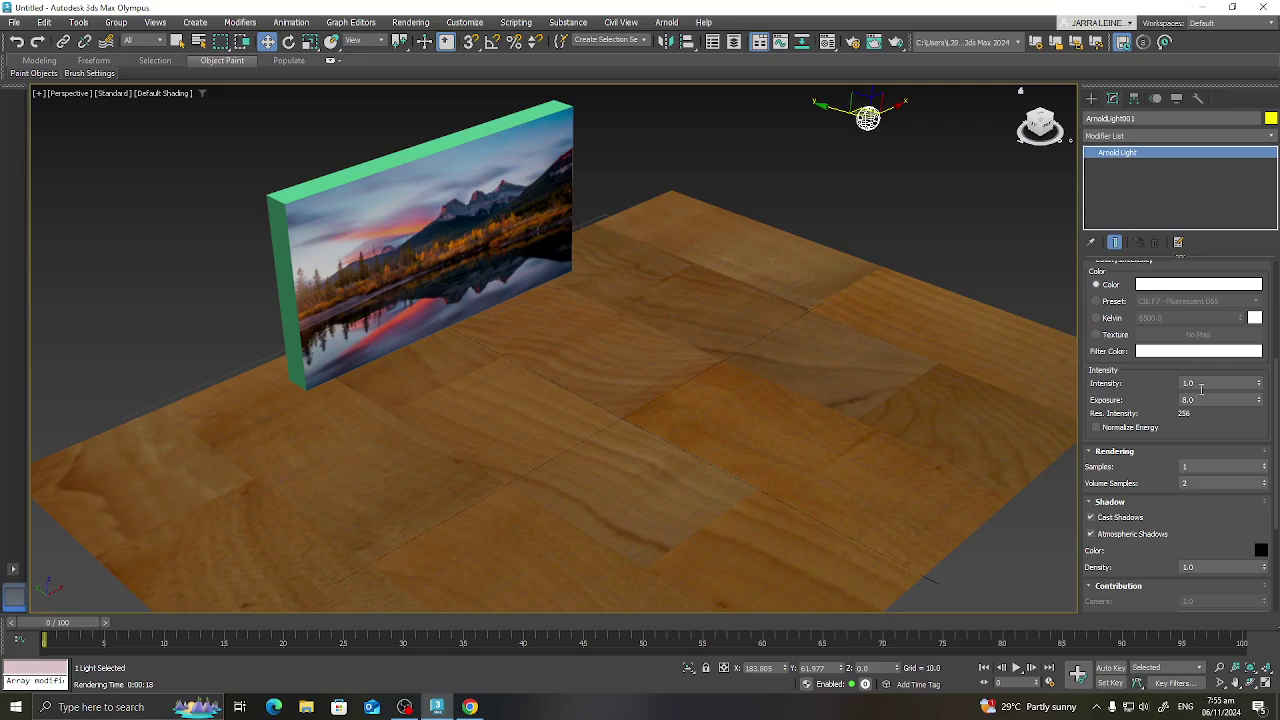
{"action": "double_click", "coordinate": [1200, 398]}
{"action": "left_click", "coordinate": [411, 22]}
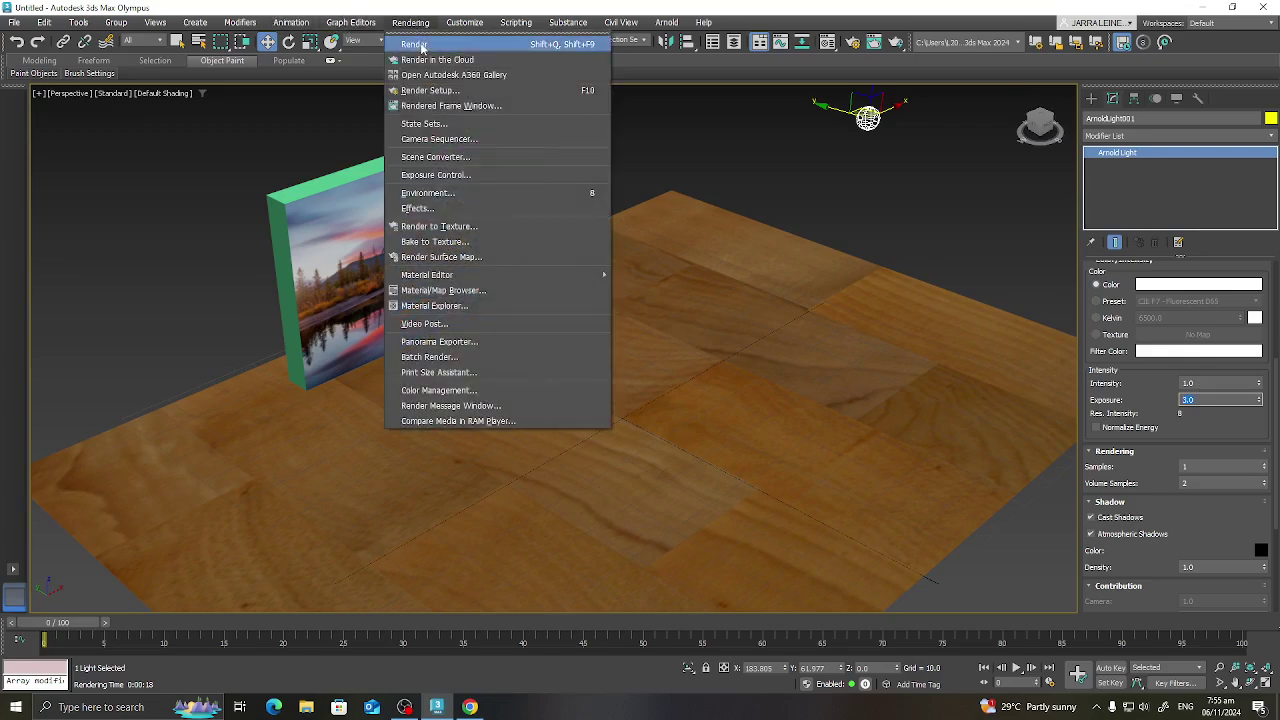
{"action": "left_click", "coordinate": [414, 44]}
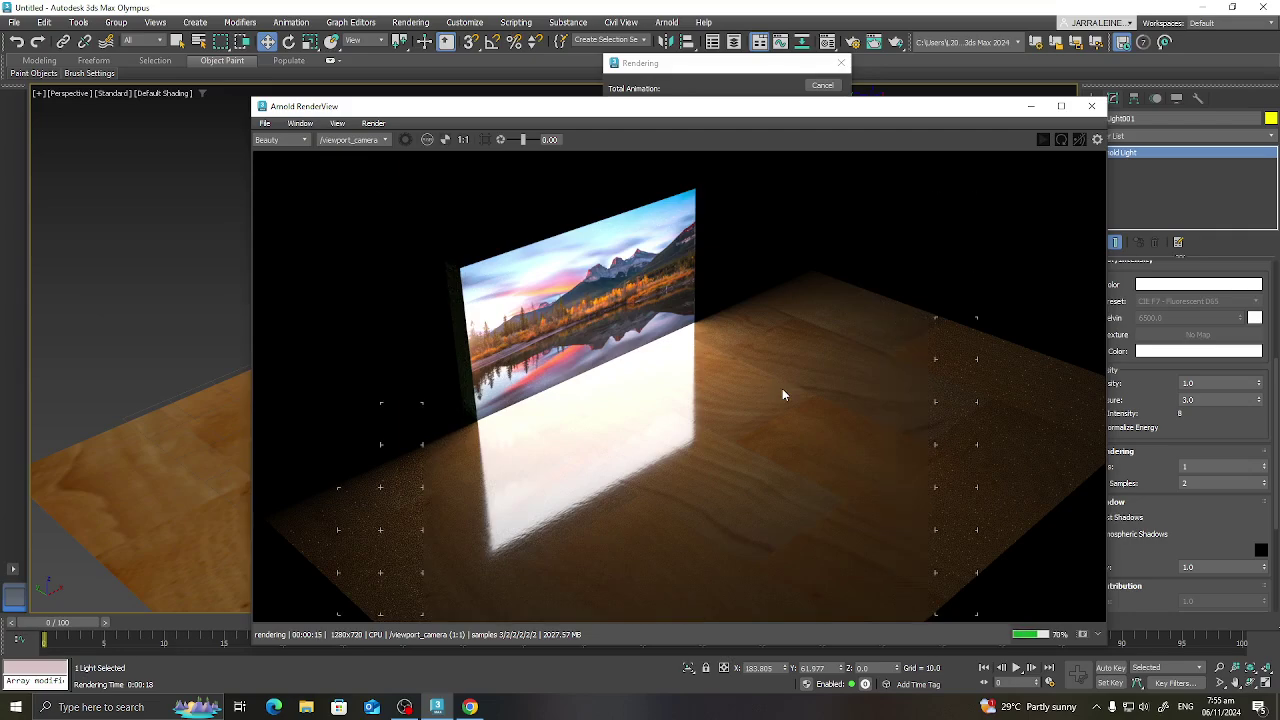
{"action": "left_click", "coordinate": [1094, 107]}
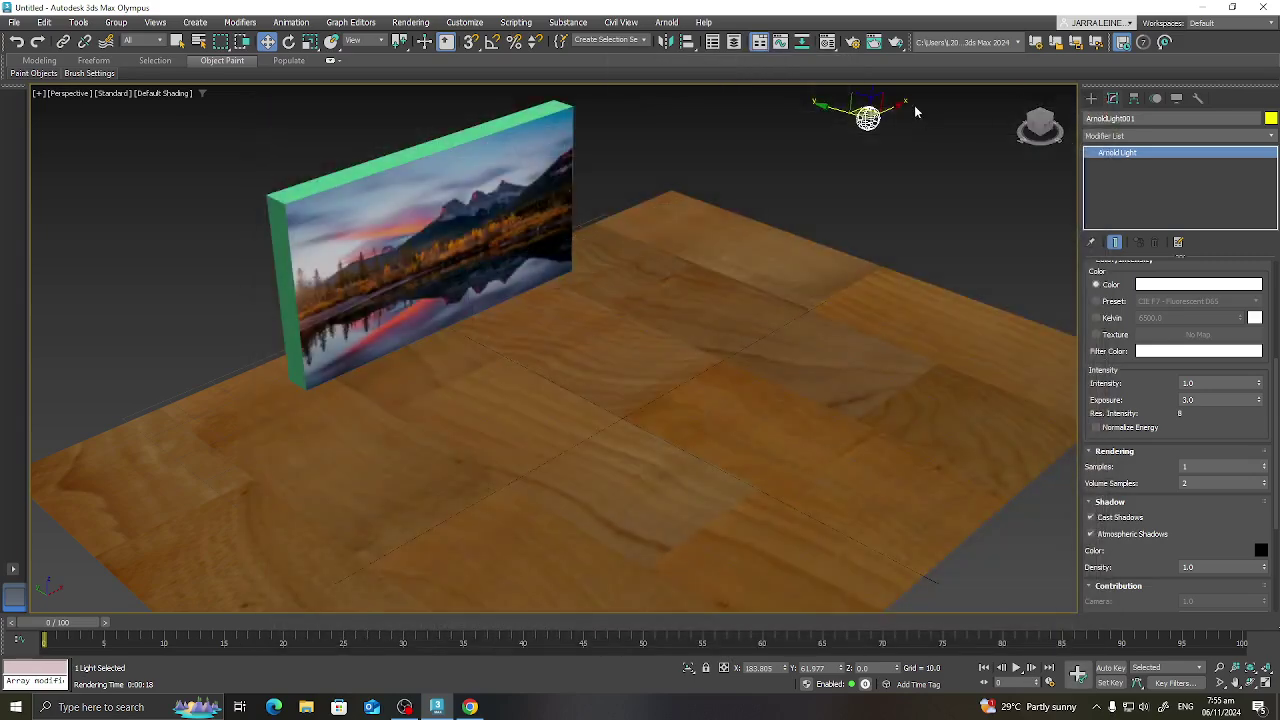
Step: Set the reflection weight of the wooden floor's material to 0.0 and check the floor in a test render
{"action": "left_click", "coordinate": [827, 42]}
{"action": "left_click", "coordinate": [469, 168]}
{"action": "left_click", "coordinate": [732, 291]}
{"action": "left_click", "coordinate": [136, 125]}
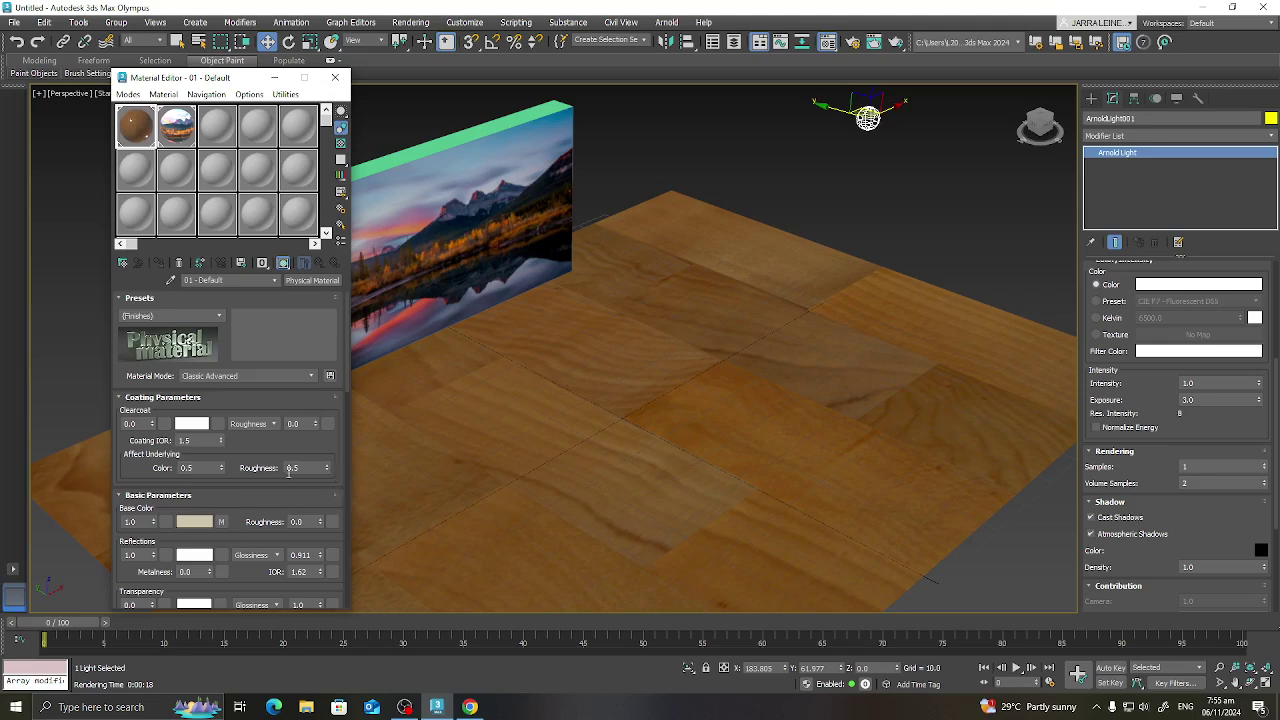
{"action": "left_click_drag", "start_coordinate": [257, 449], "coordinate": [266, 361]}
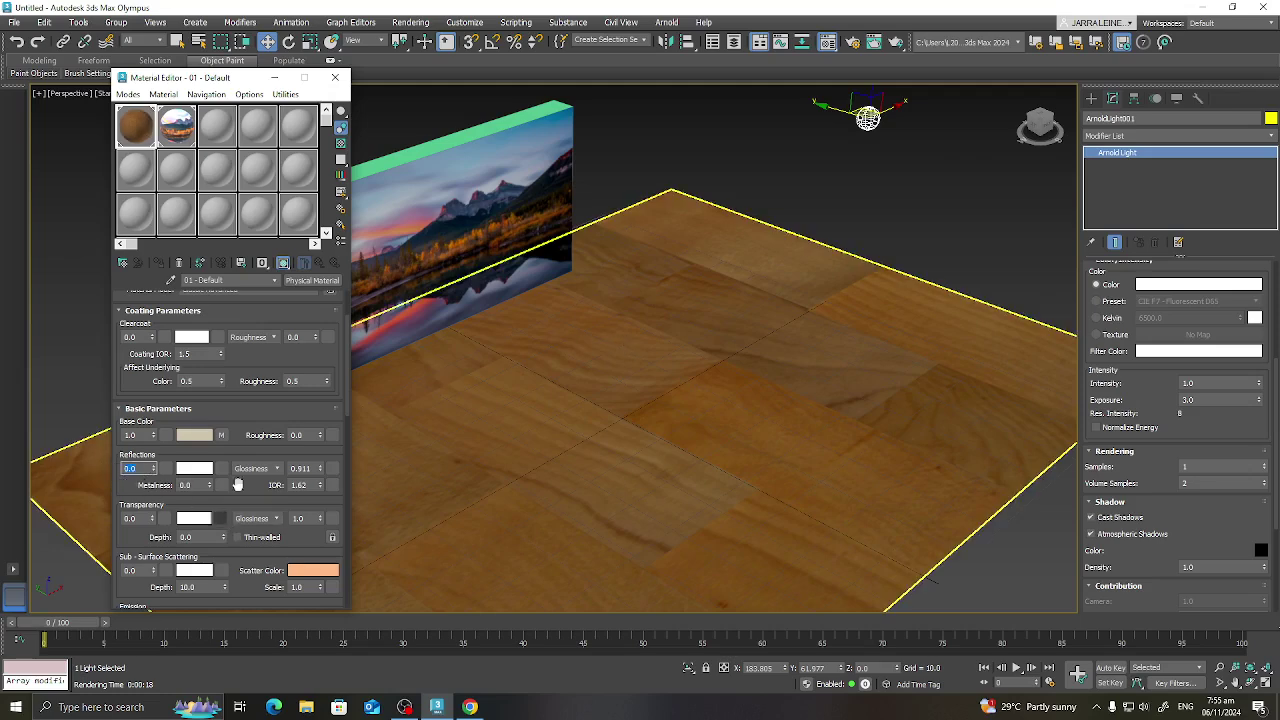
{"action": "left_click", "coordinate": [410, 22]}
{"action": "left_click", "coordinate": [421, 44]}
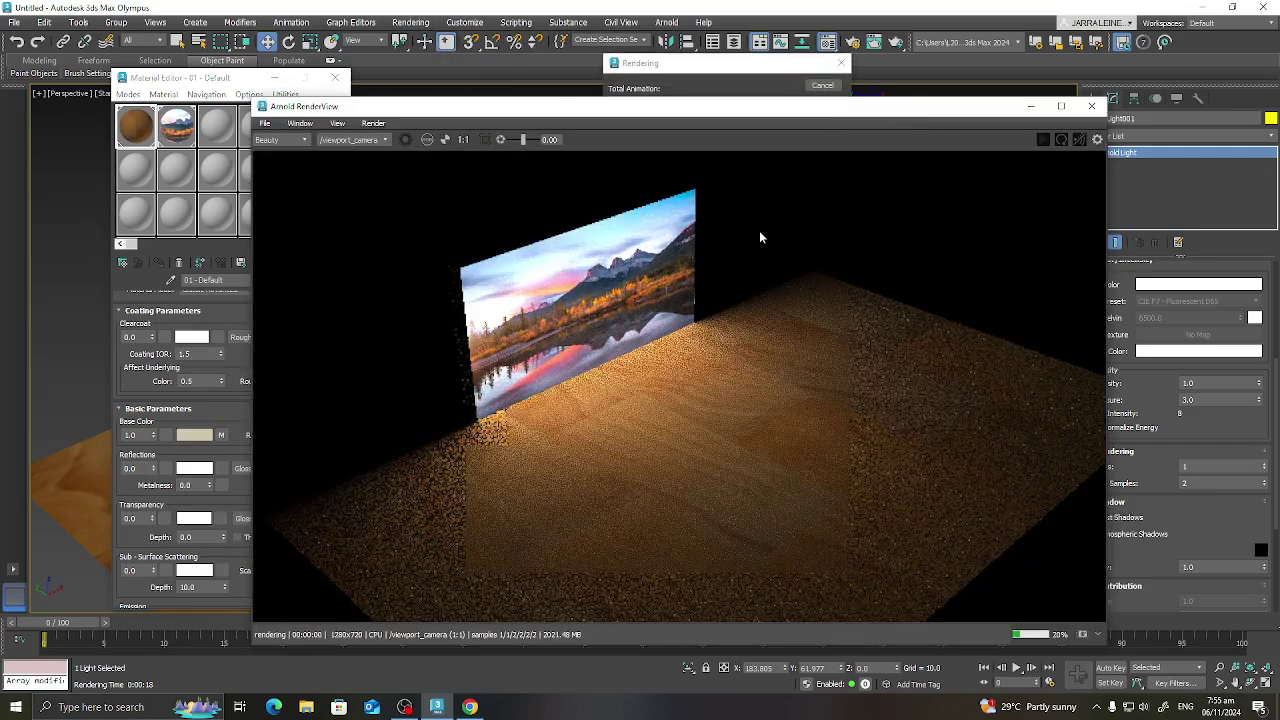
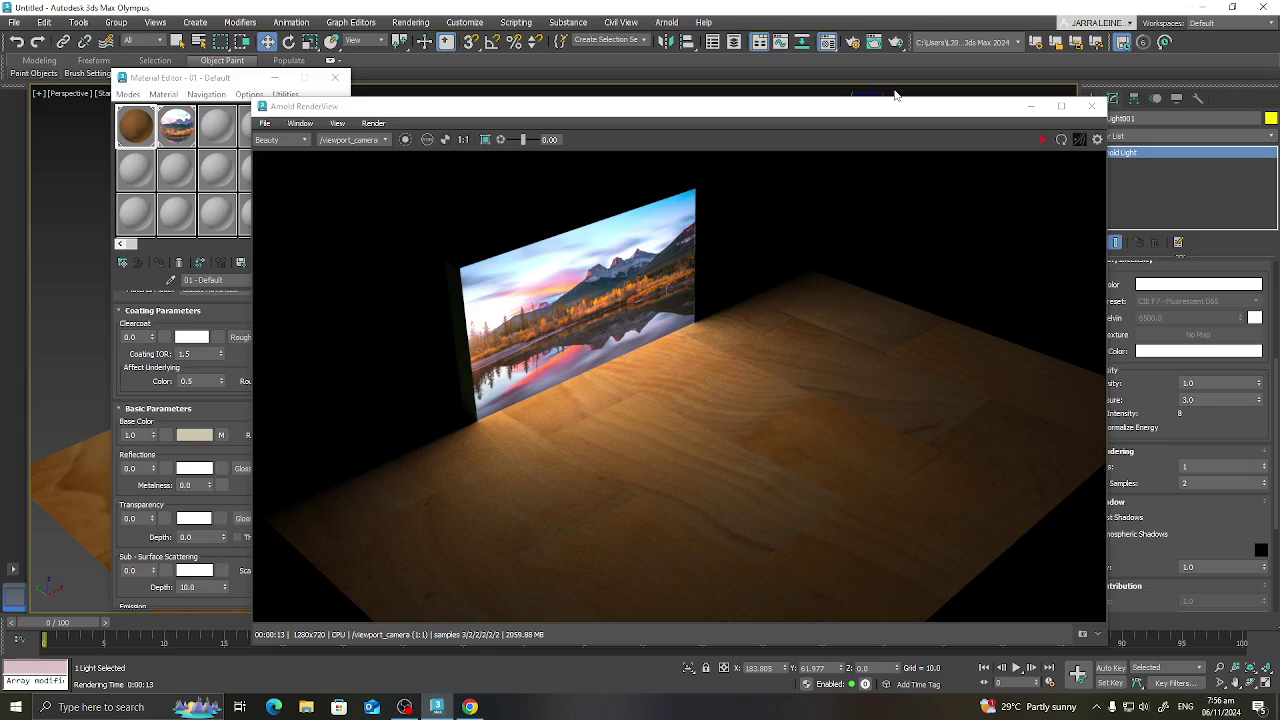
{"action": "left_click", "coordinate": [1094, 107]}
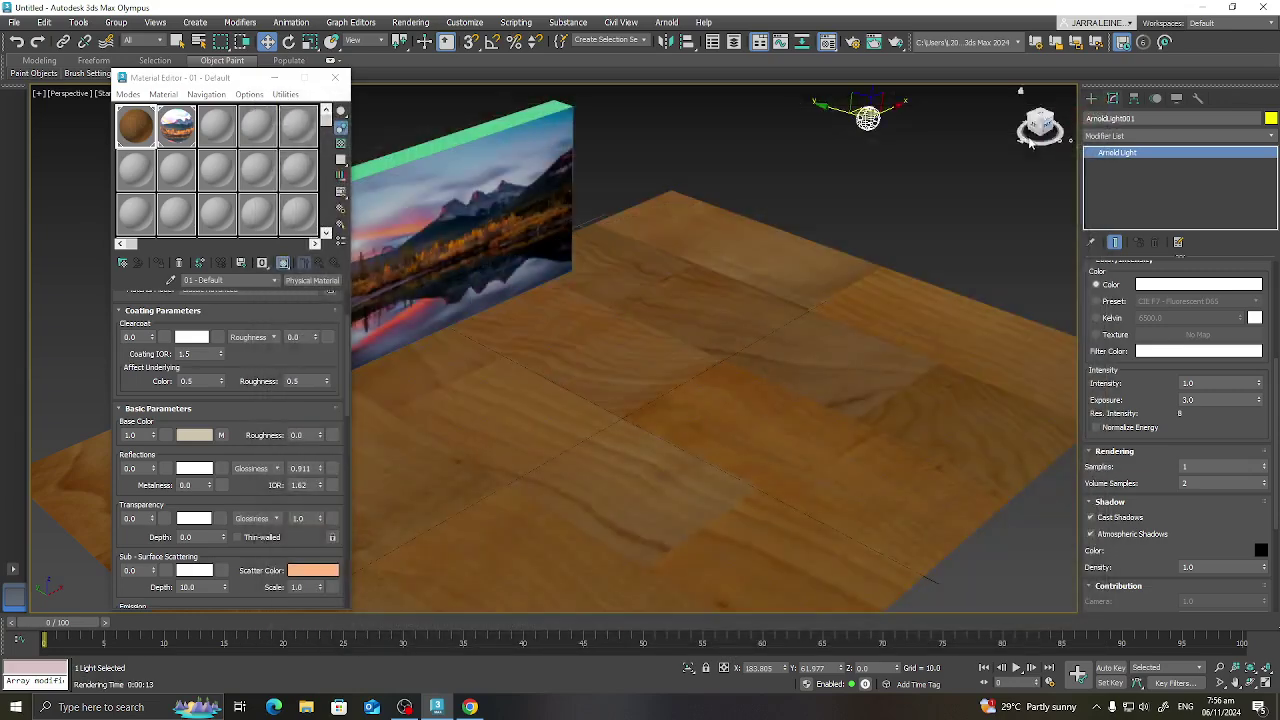
Step: Set the mesh light's intensity to 3.0 and render the Perspective view again
{"action": "left_click", "coordinate": [879, 132]}
{"action": "left_click", "coordinate": [868, 118]}
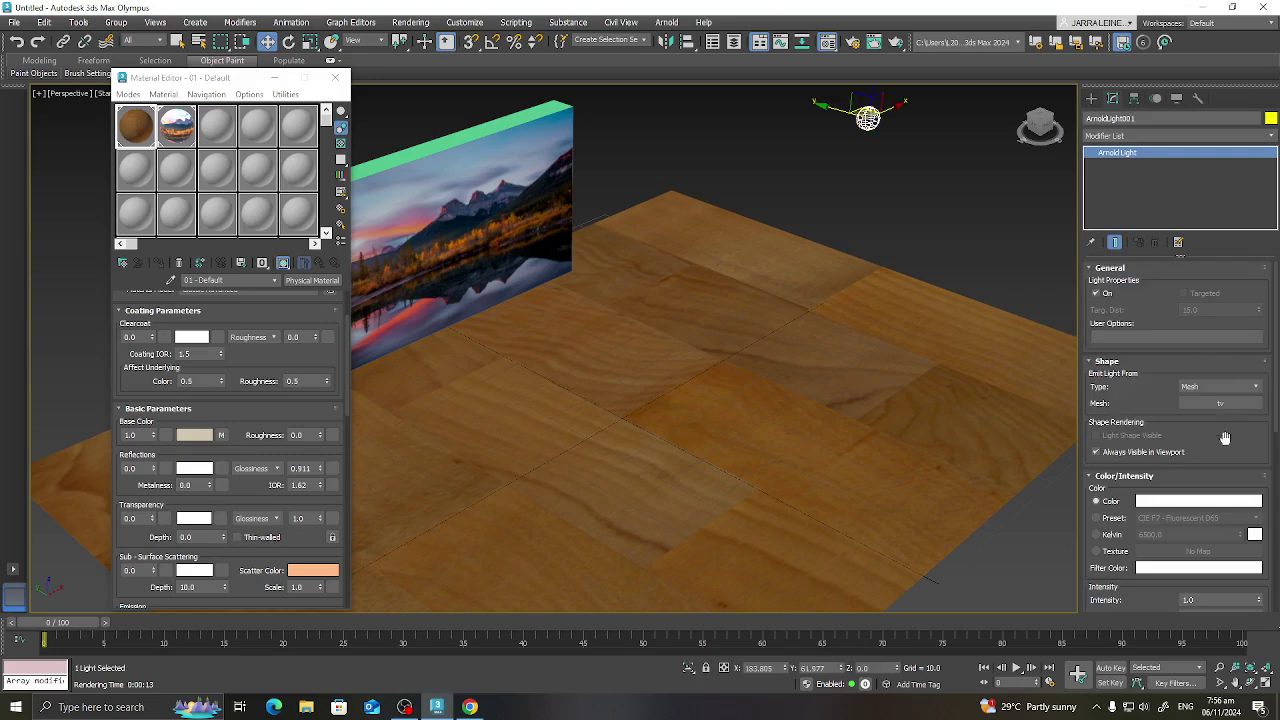
{"action": "scroll", "coordinate": [1168, 410], "scroll_direction": "down", "scroll_amount": 4}
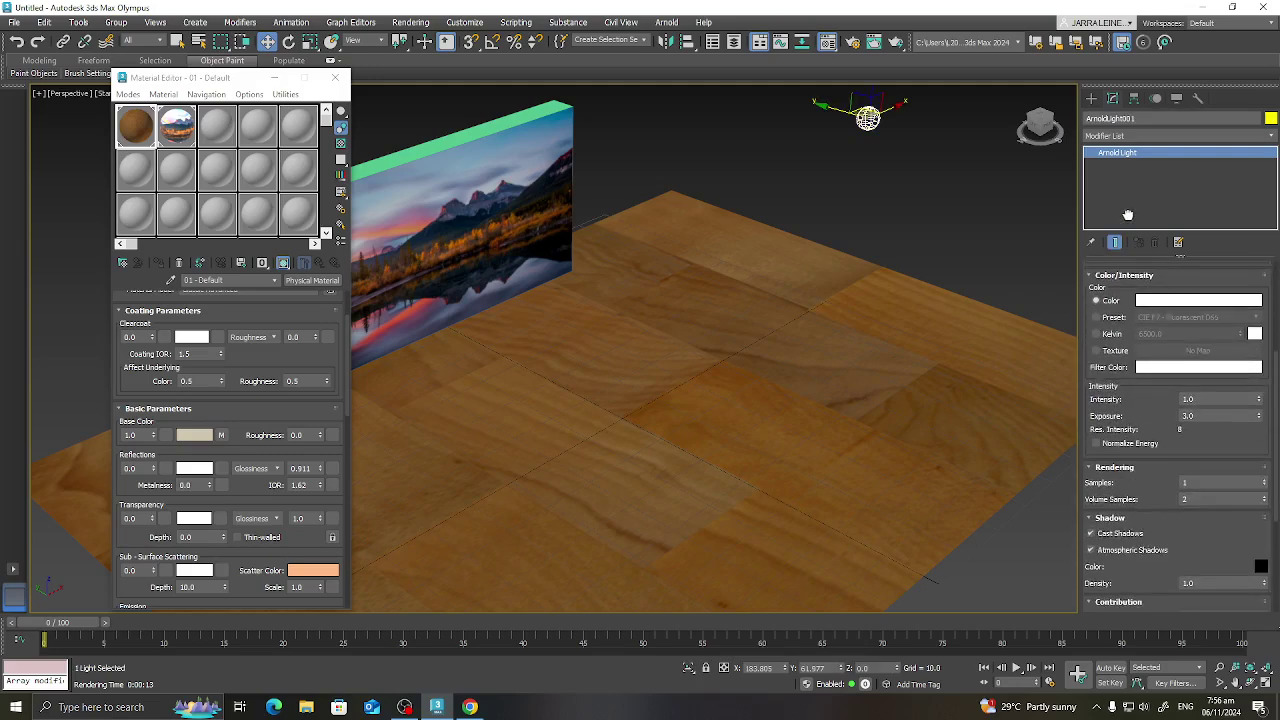
{"action": "double_click", "coordinate": [1218, 399]}
{"action": "type", "text": "3"}
{"action": "key", "text": "Return"}
{"action": "left_click", "coordinate": [410, 22]}
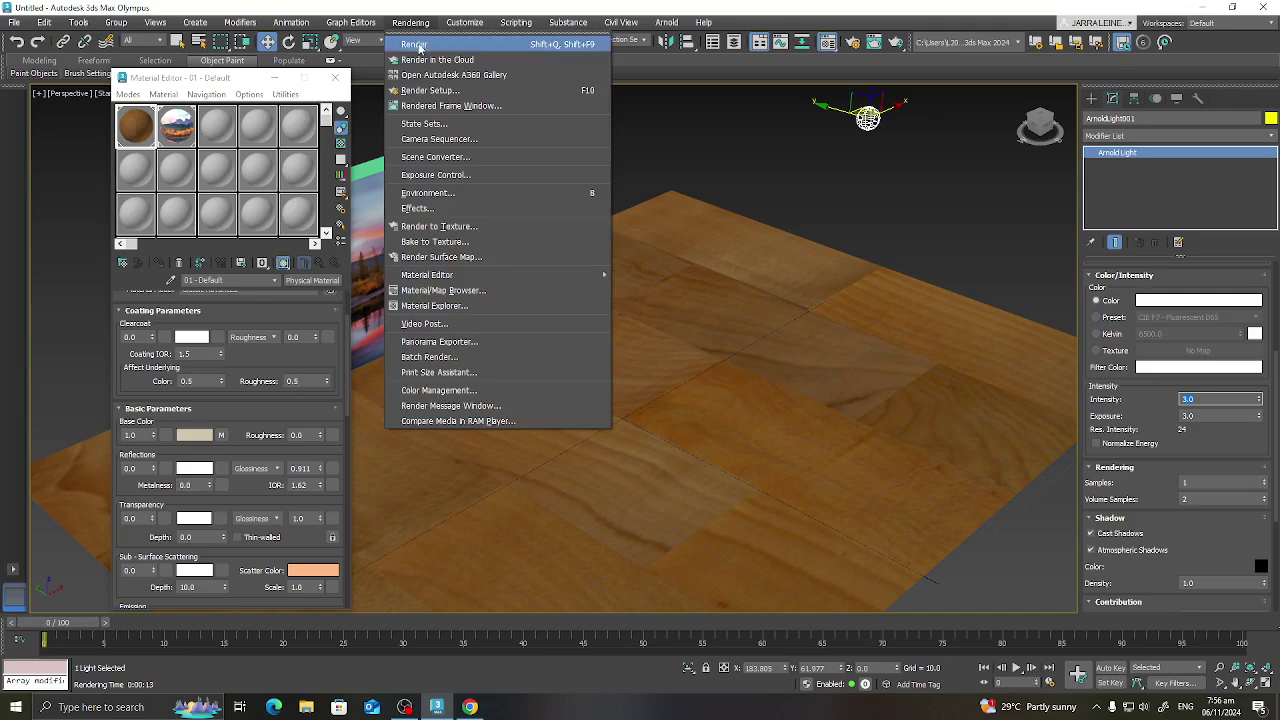
{"action": "left_click", "coordinate": [416, 46]}
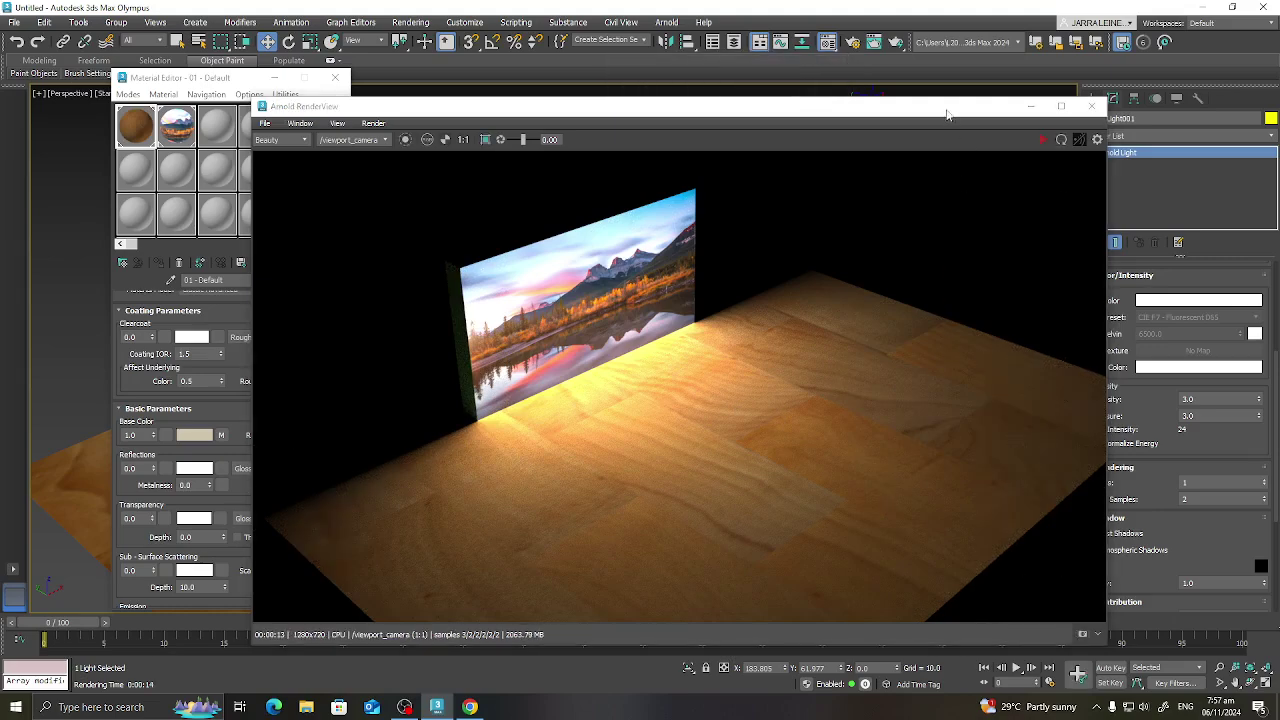
Step: Set the mesh light's rendering samples to 10 and render the scene with the cleaner lighting
{"action": "left_click_drag", "start_coordinate": [947, 113], "coordinate": [876, 77]}
{"action": "left_click", "coordinate": [1191, 482]}
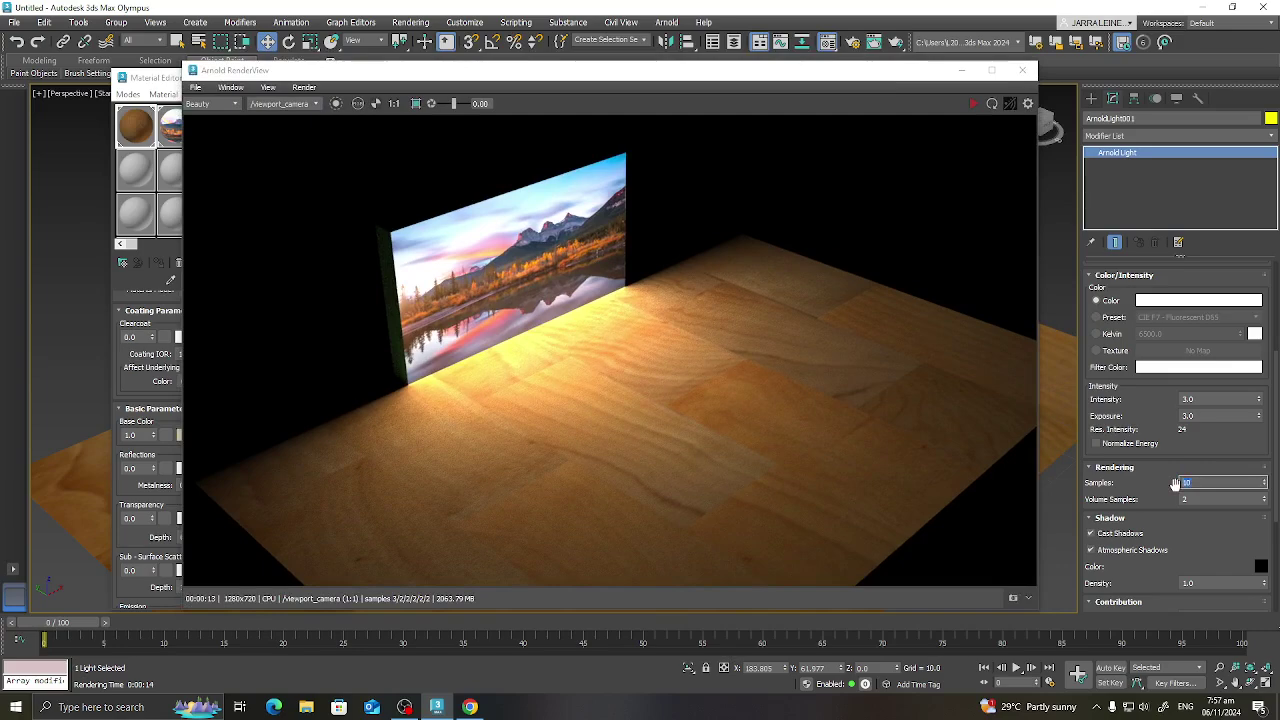
{"action": "left_click", "coordinate": [410, 22]}
{"action": "left_click", "coordinate": [428, 43]}
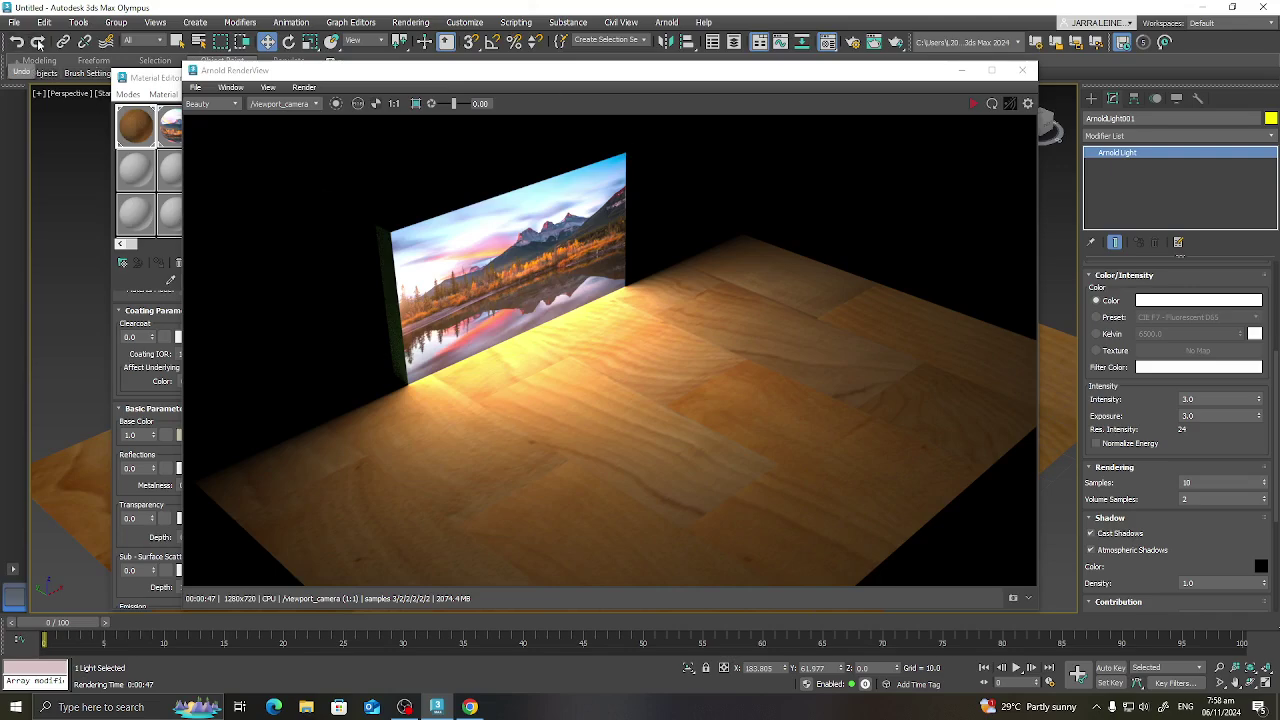
{"action": "left_click", "coordinate": [404, 707]}
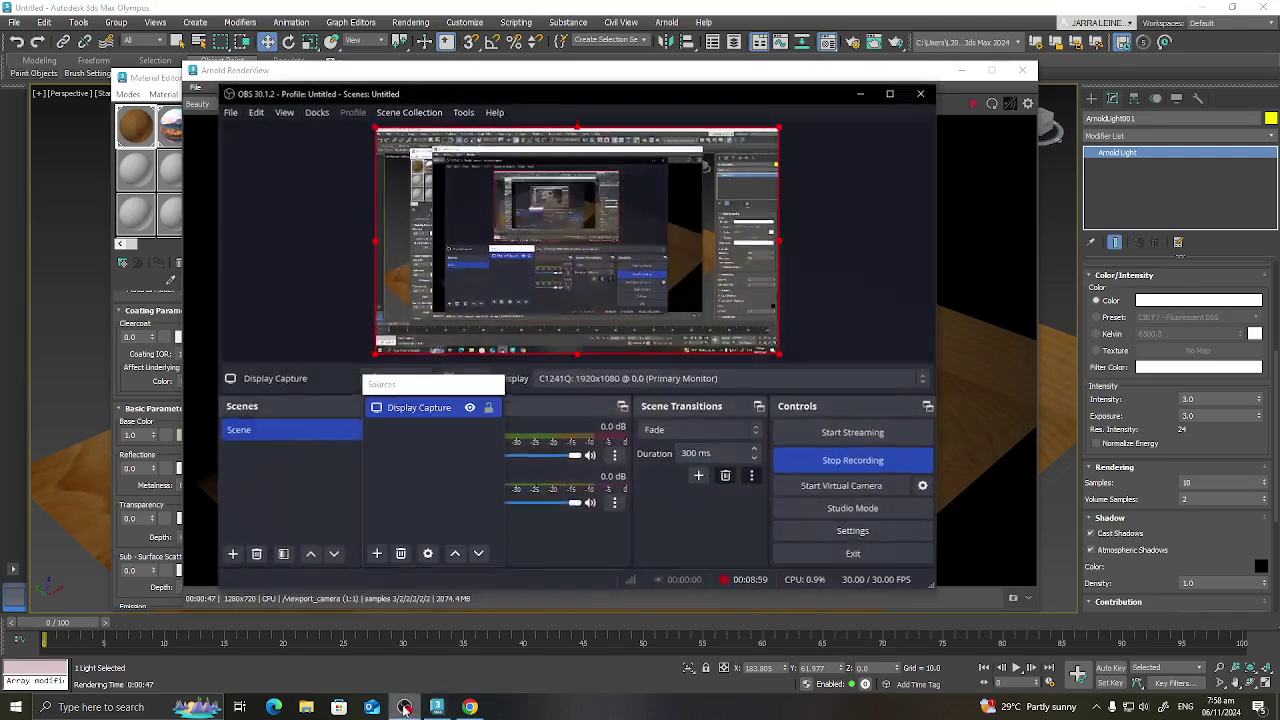